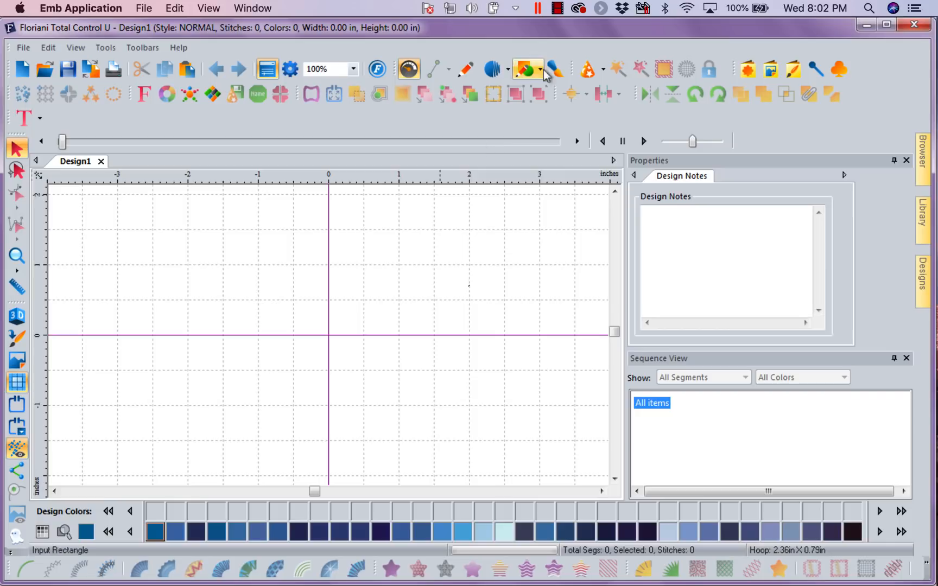
# Insert the Heart 004 custom shape into the empty design as filled artwork.
pyautogui.click(749, 71)
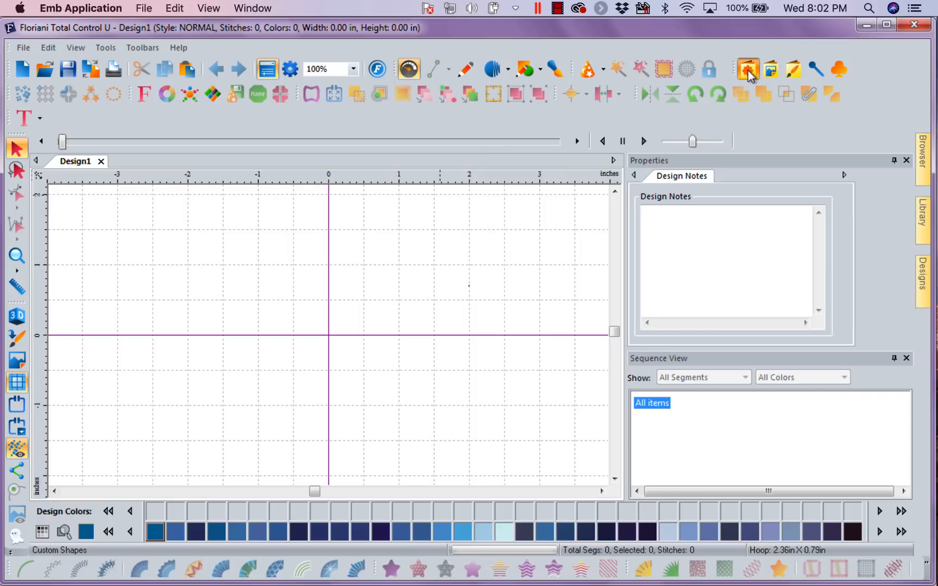
pyautogui.moveTo(663, 218); pyautogui.dragTo(663, 340)
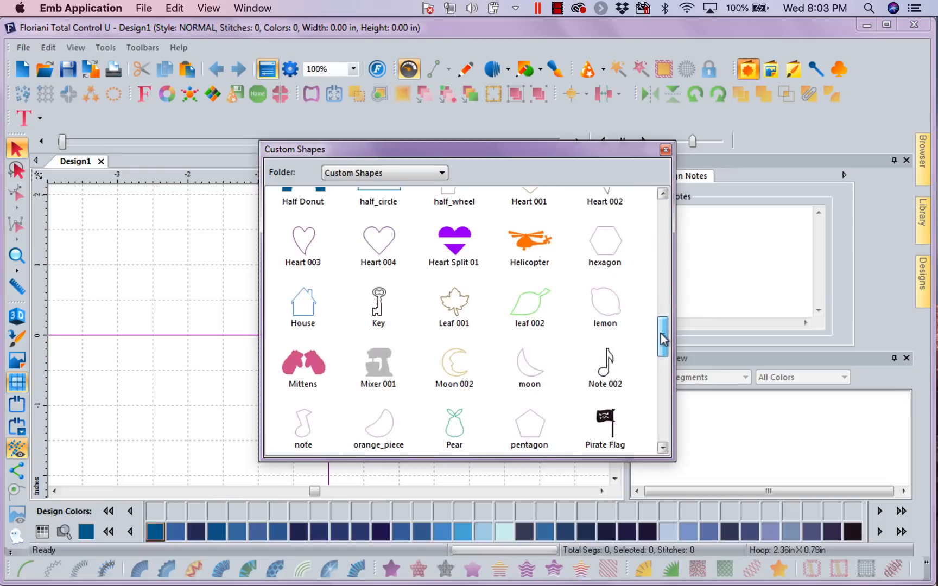
pyautogui.doubleClick(387, 254)
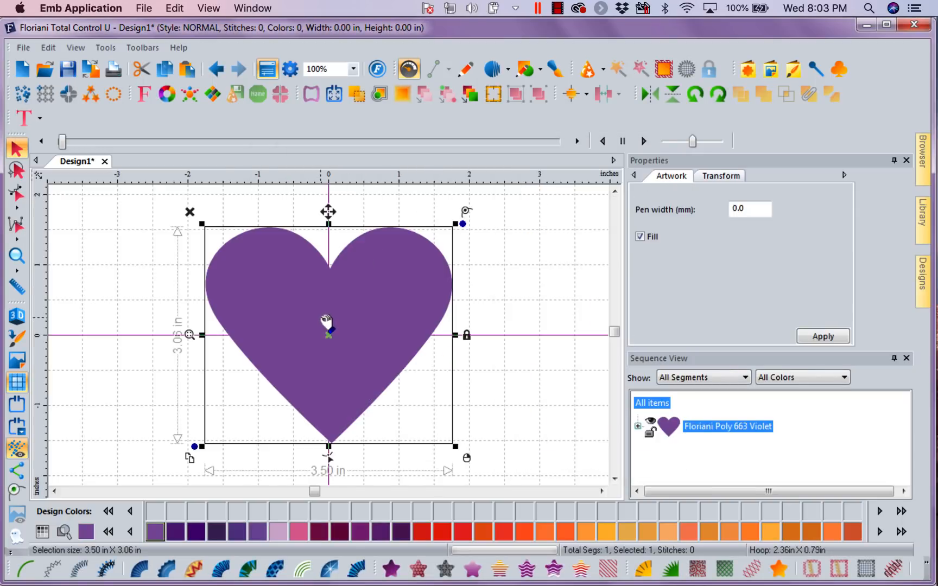
# Convert the filled heart artwork to a run stitch outline.
pyautogui.scroll(10, 40, 540)
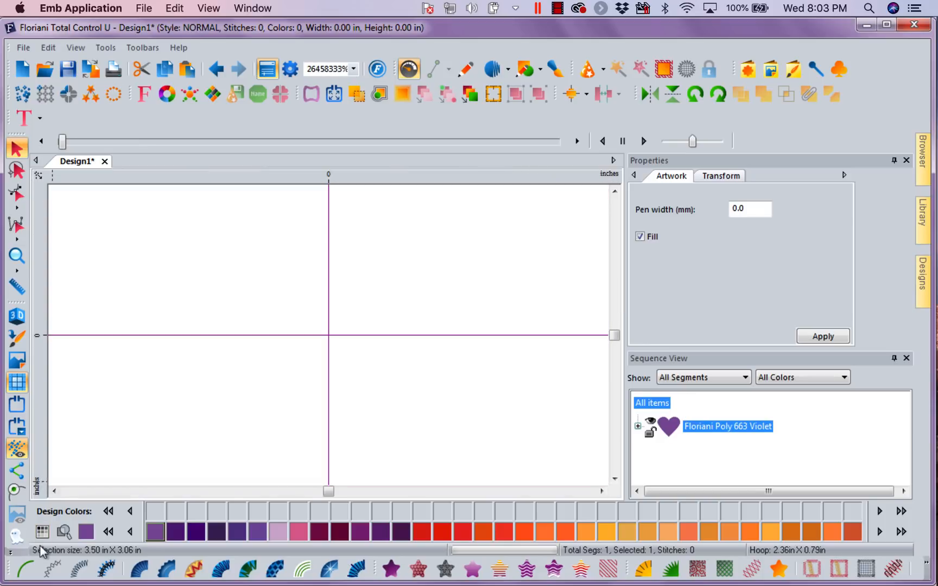
pyautogui.click(351, 70)
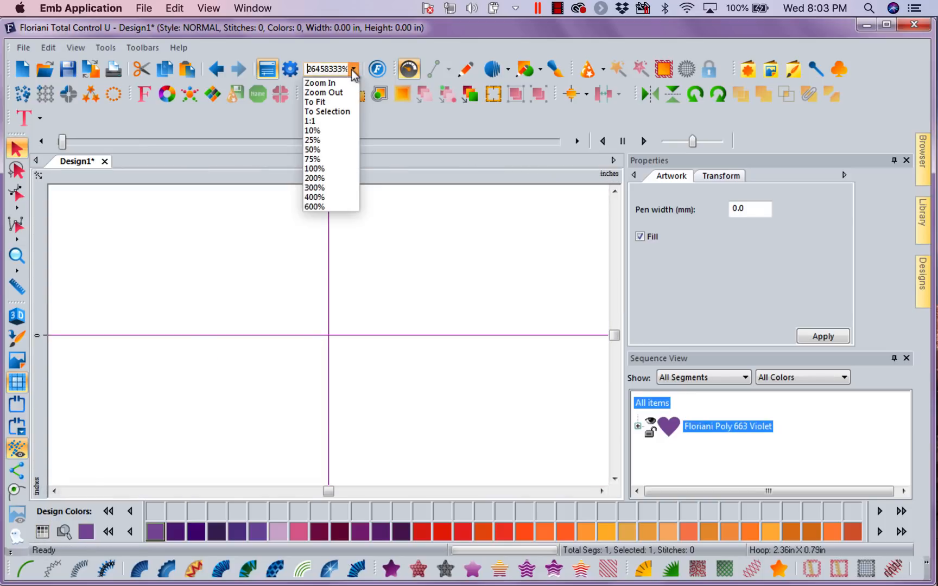
pyautogui.click(325, 107)
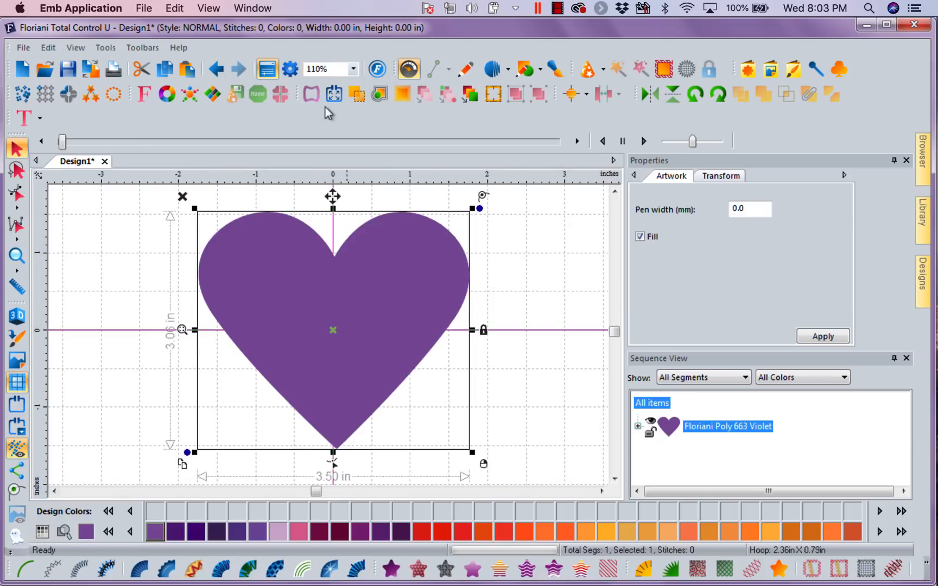
pyautogui.click(24, 569)
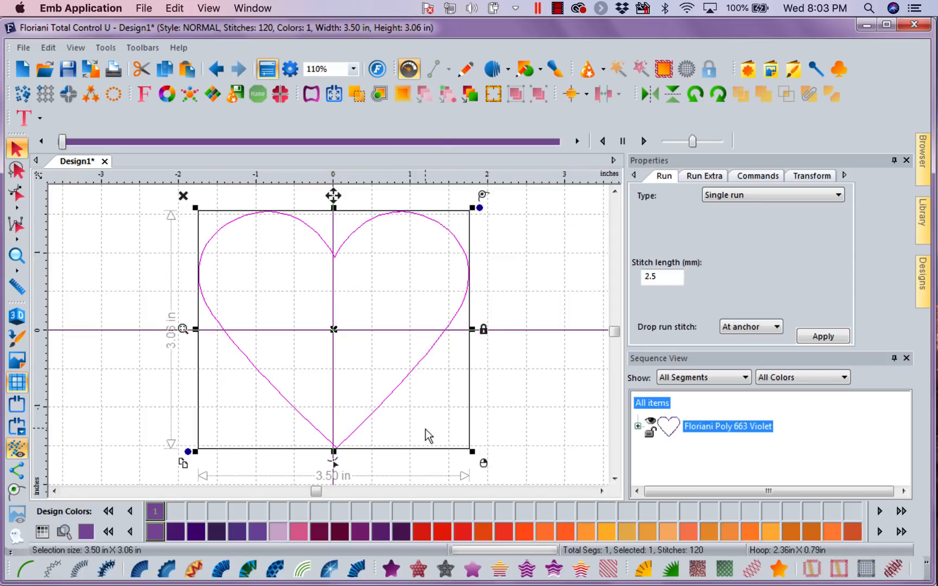
# Duplicate the run stitch heart in place and set the copy's width to 3.75 in with the aspect ratio maintained.
pyautogui.rightClick(400, 295)
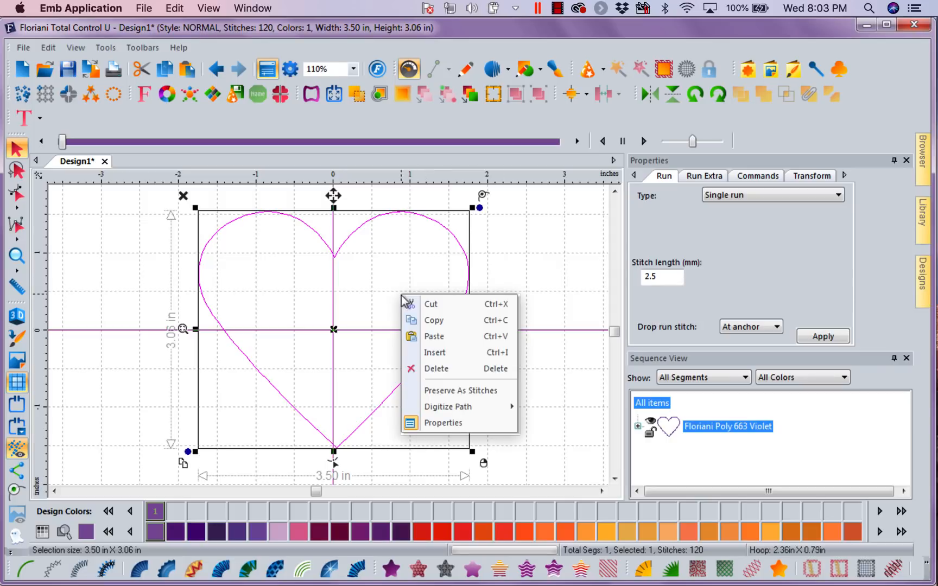
pyautogui.click(433, 320)
pyautogui.rightClick(342, 265)
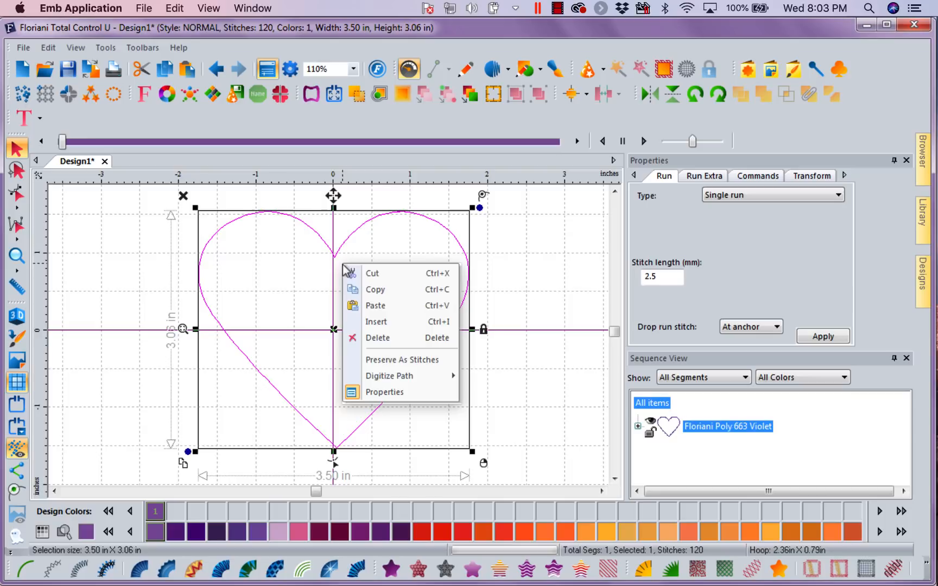
pyautogui.click(377, 305)
pyautogui.click(817, 176)
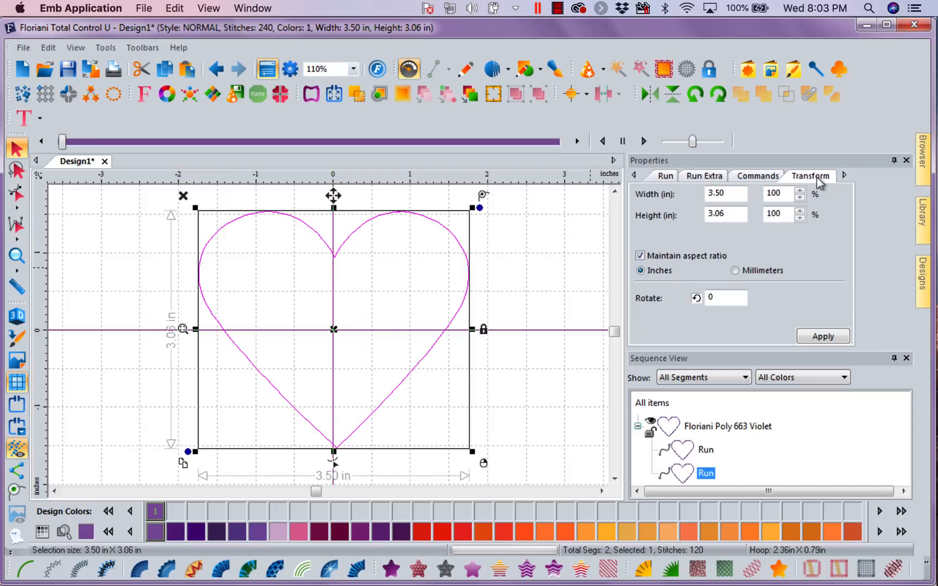
pyautogui.doubleClick(727, 194)
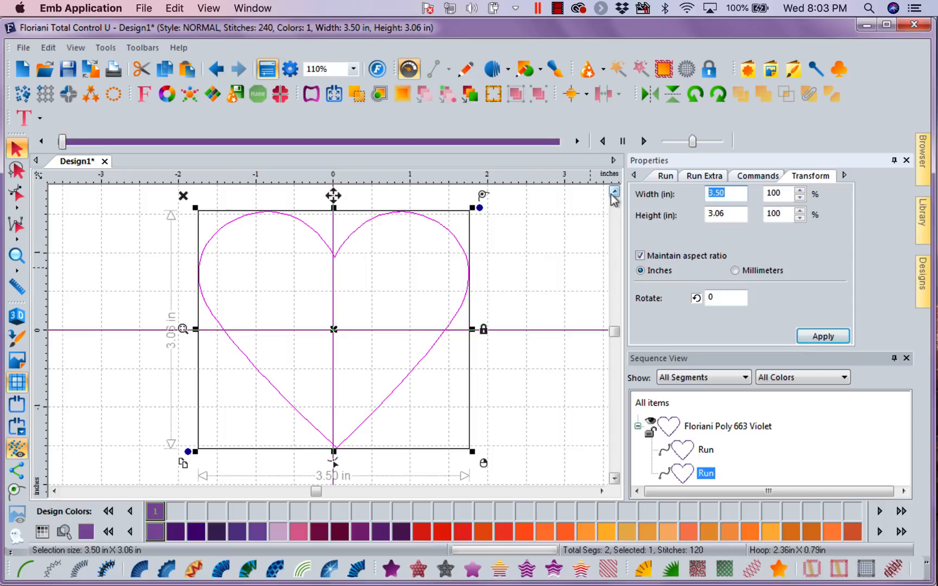
pyautogui.write('3.')
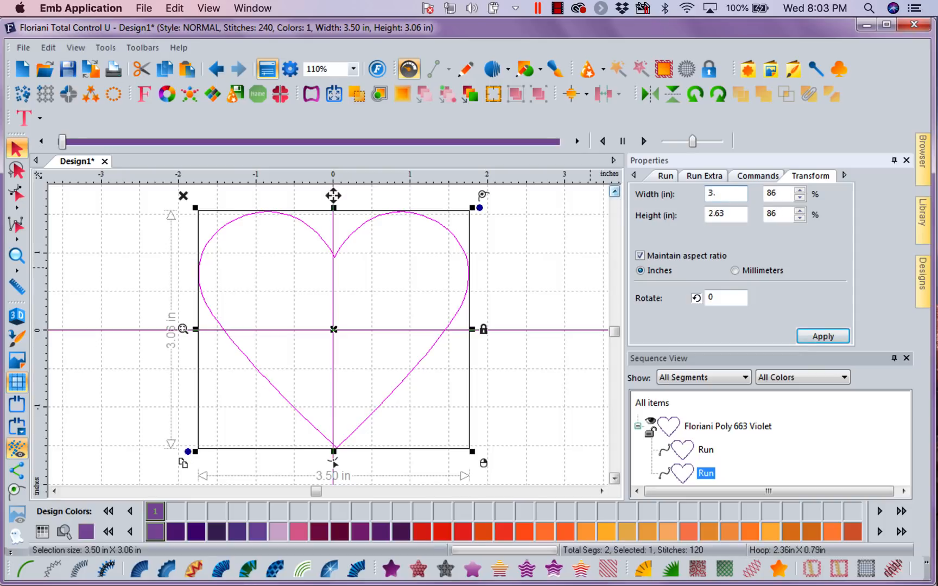
pyautogui.write('75')
pyautogui.click(830, 332)
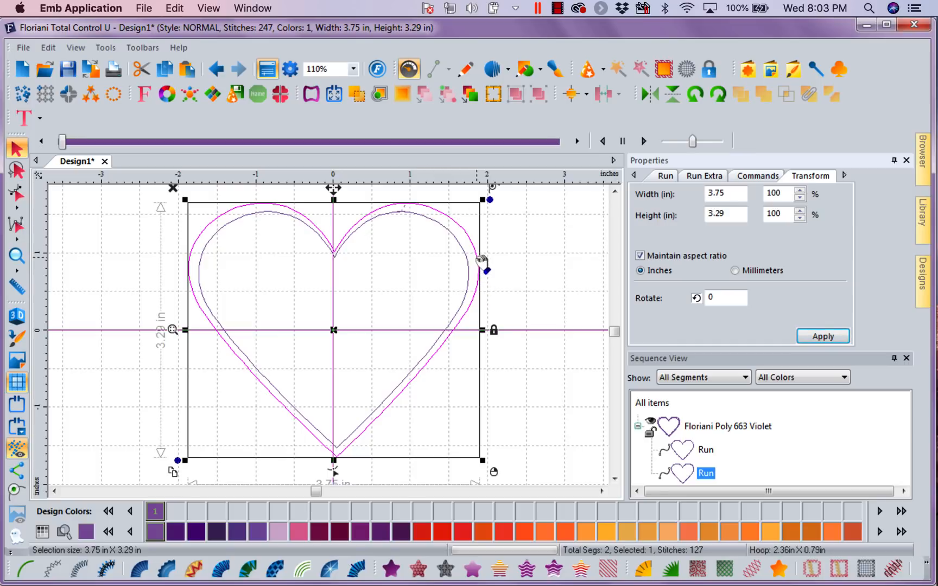
# Delete the enlarged heart copy and undo the changes back to the filled heart artwork.
pyautogui.click(686, 478)
pyautogui.press('Delete')
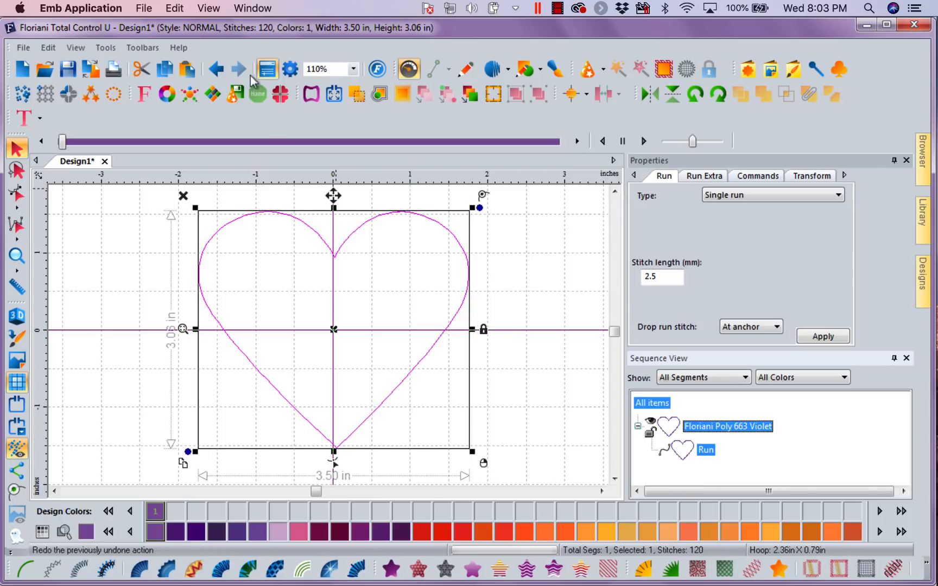
pyautogui.click(218, 70)
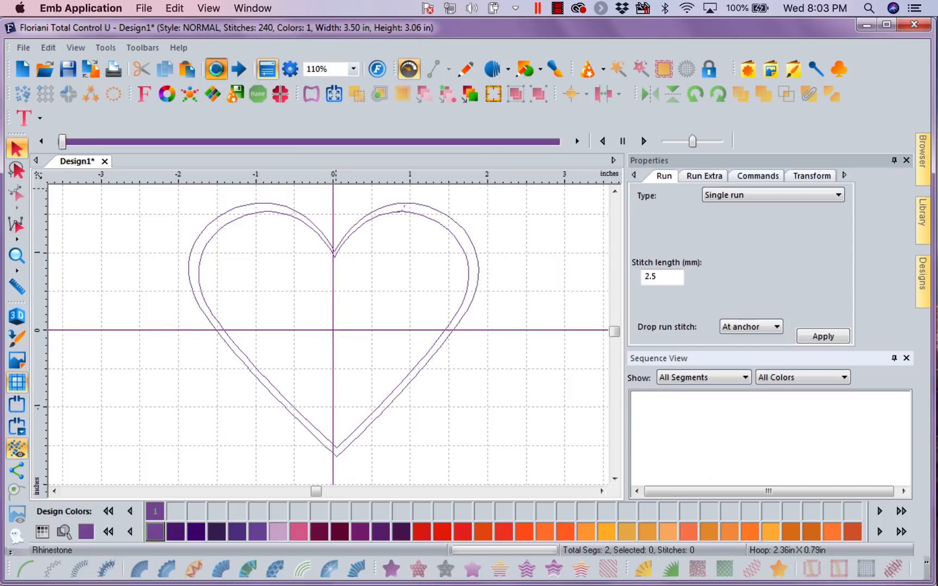
pyautogui.click(217, 70)
pyautogui.click(217, 69)
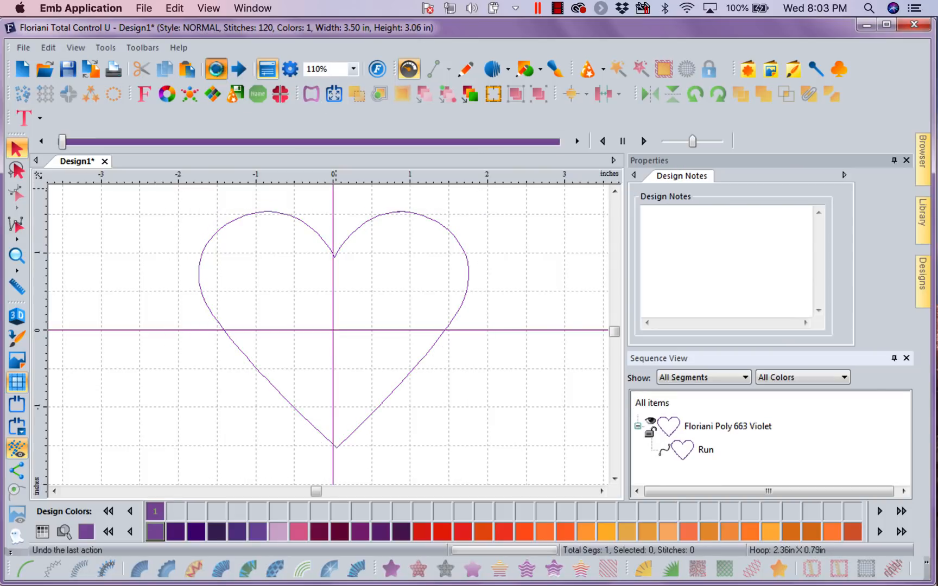
pyautogui.click(217, 69)
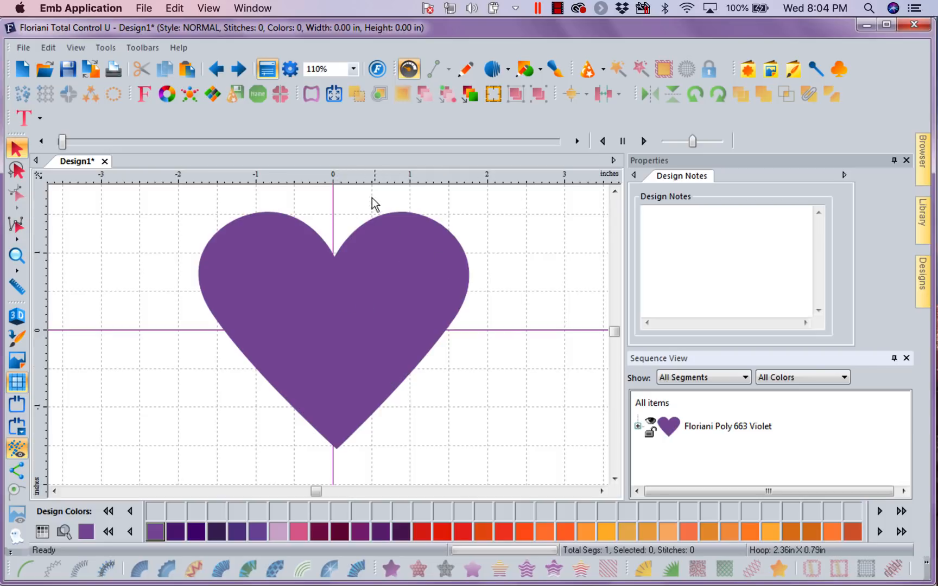
# Select the filled heart and convert it to a single run stitch.
pyautogui.click(426, 258)
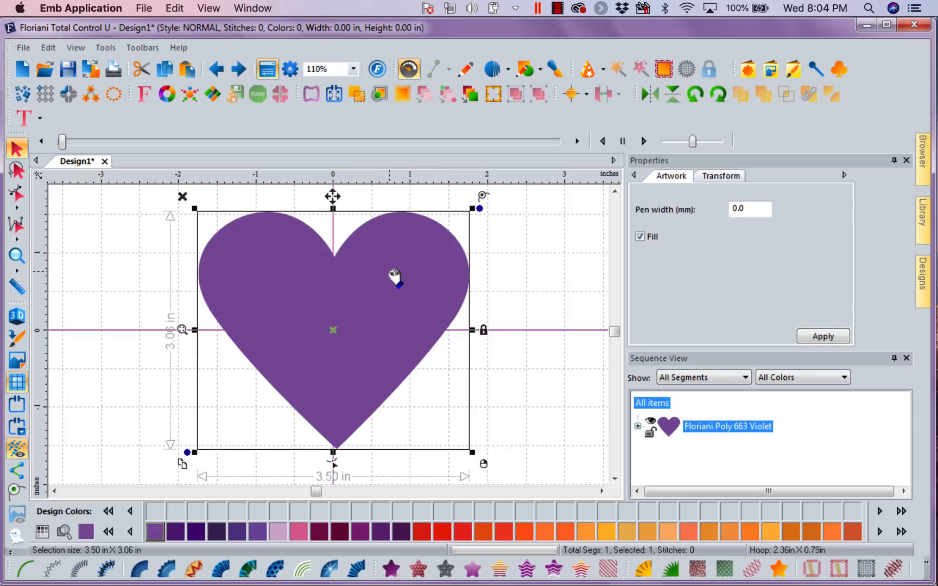
pyautogui.scroll(17, 43, 551)
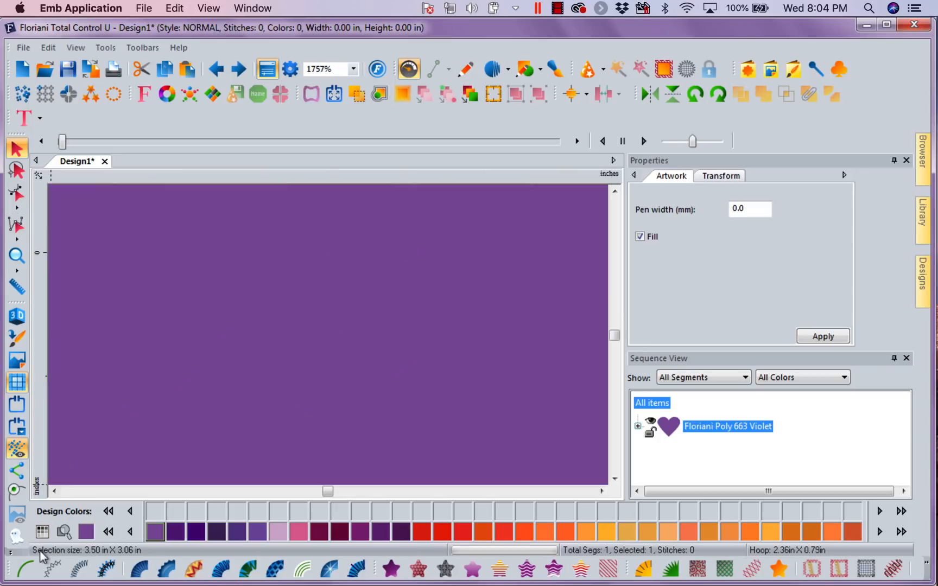
pyautogui.click(352, 69)
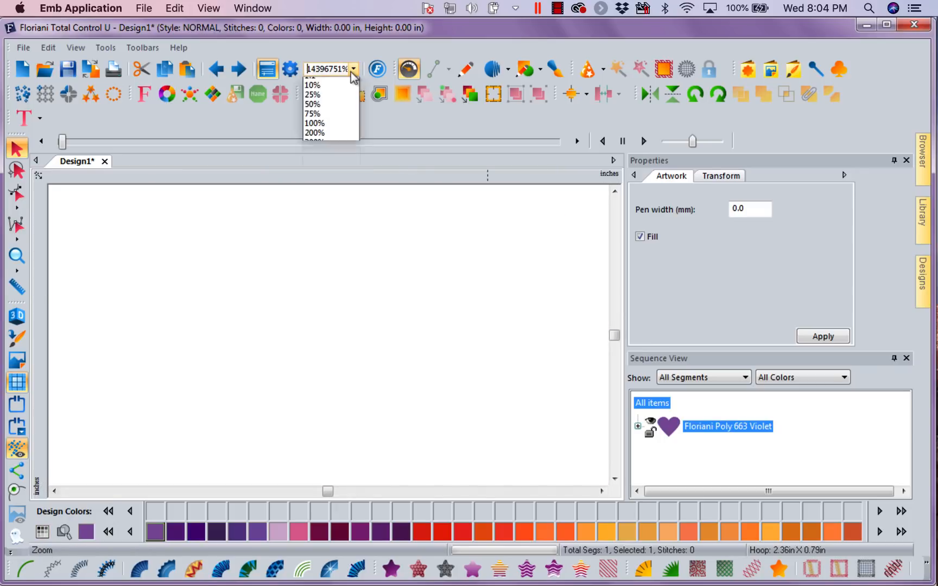
pyautogui.click(332, 117)
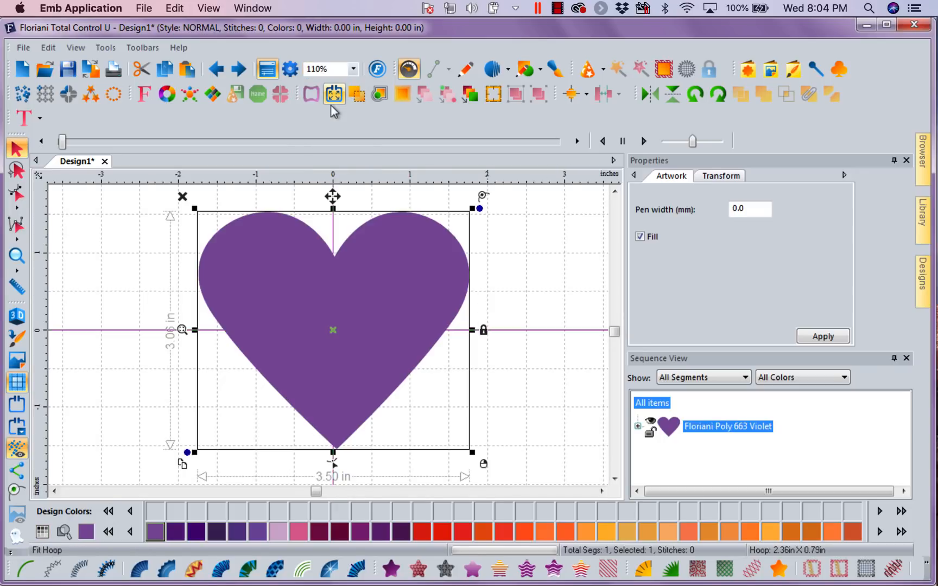
pyautogui.click(25, 569)
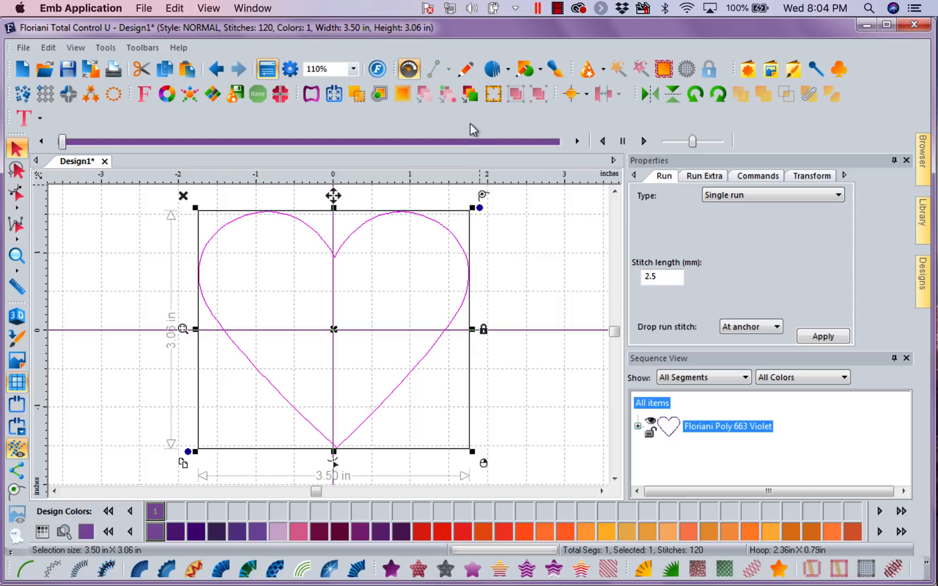
# Create 6 cascading outlines around the run stitch heart with 0.118 in spacing and joined repeats, and undo them.
pyautogui.click(380, 95)
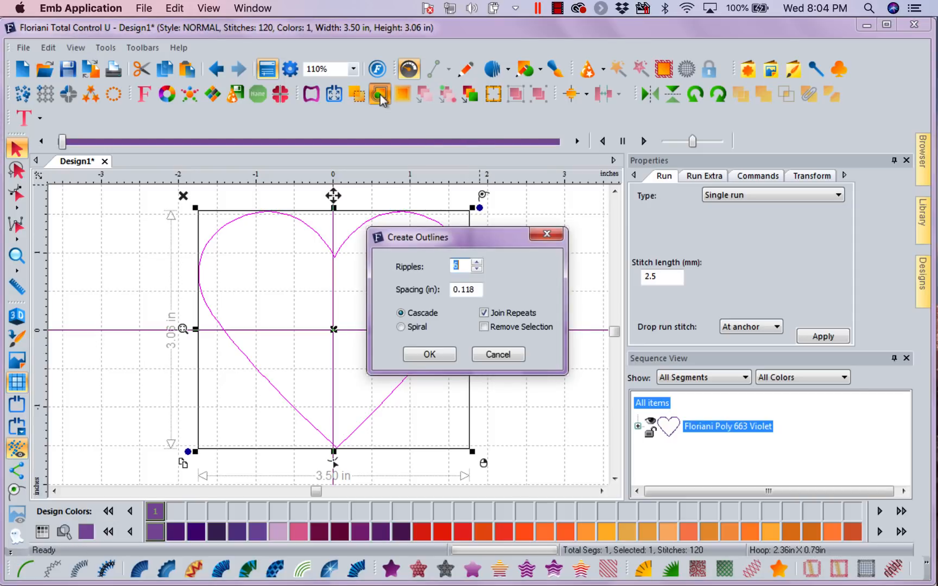
pyautogui.doubleClick(456, 264)
pyautogui.click(429, 355)
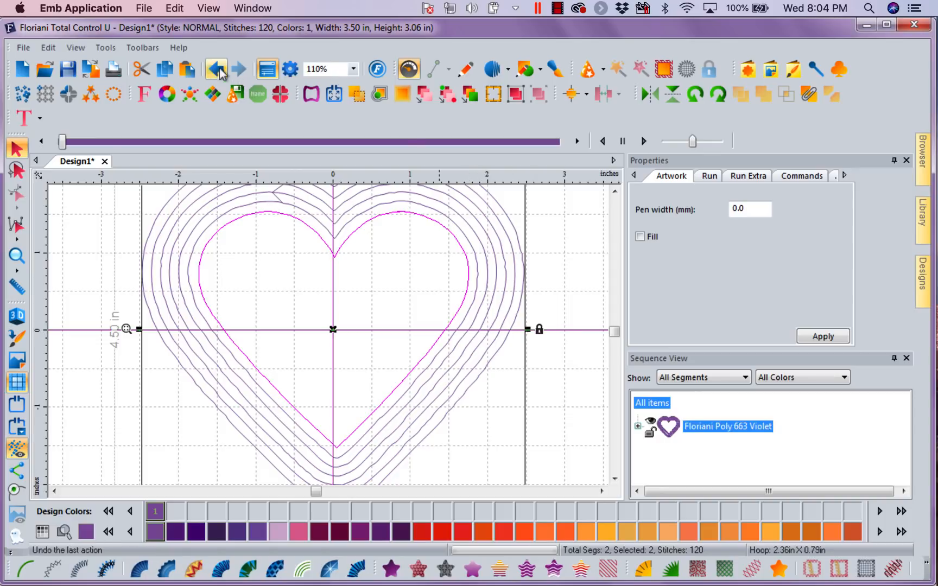
pyautogui.click(218, 69)
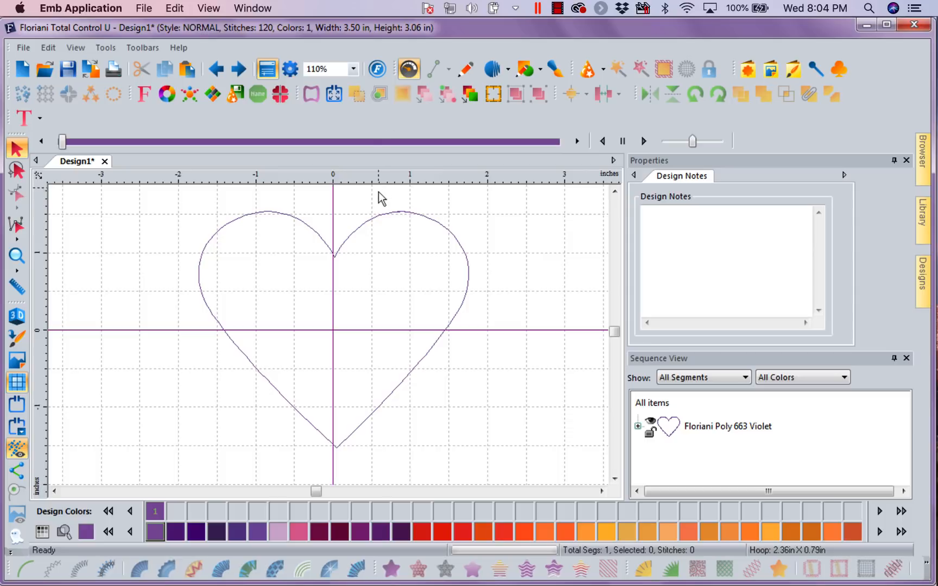
# Create outlines around the run stitch heart with 1 ripple, 0.118 in spacing, Cascade style and Join Repeats turned off.
pyautogui.click(380, 218)
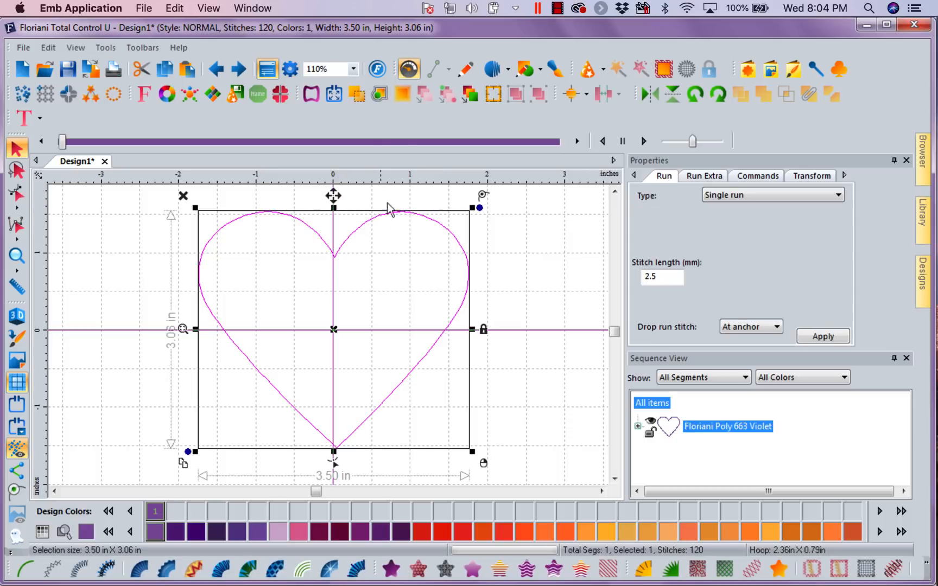
pyautogui.click(380, 95)
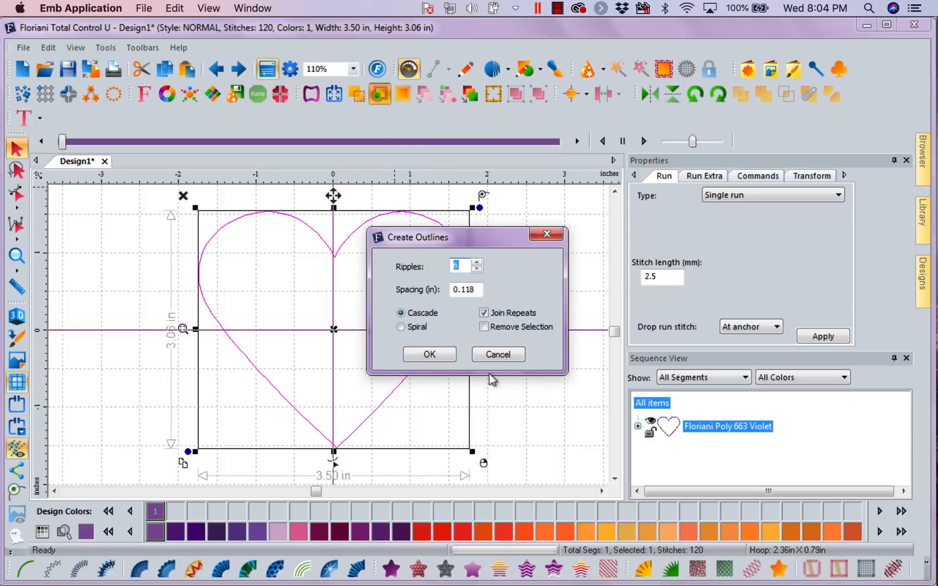
pyautogui.scroll(-1, 463, 266)
pyautogui.write('1')
pyautogui.click(483, 313)
pyautogui.click(436, 352)
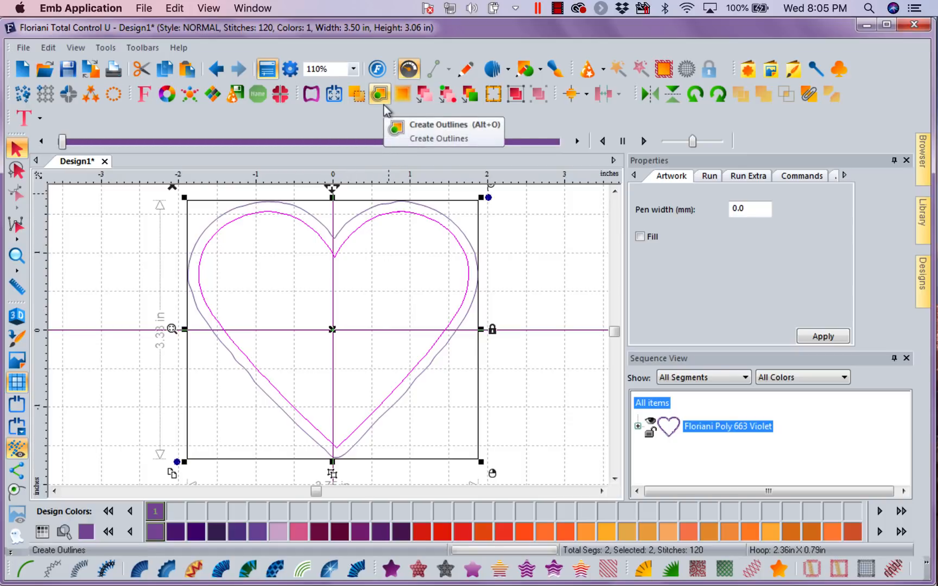
# Recolor the outer heart artwork to Floriani Poly 1053 Saffron, convert it to a run stitch and preview the sewing order.
pyautogui.click(639, 427)
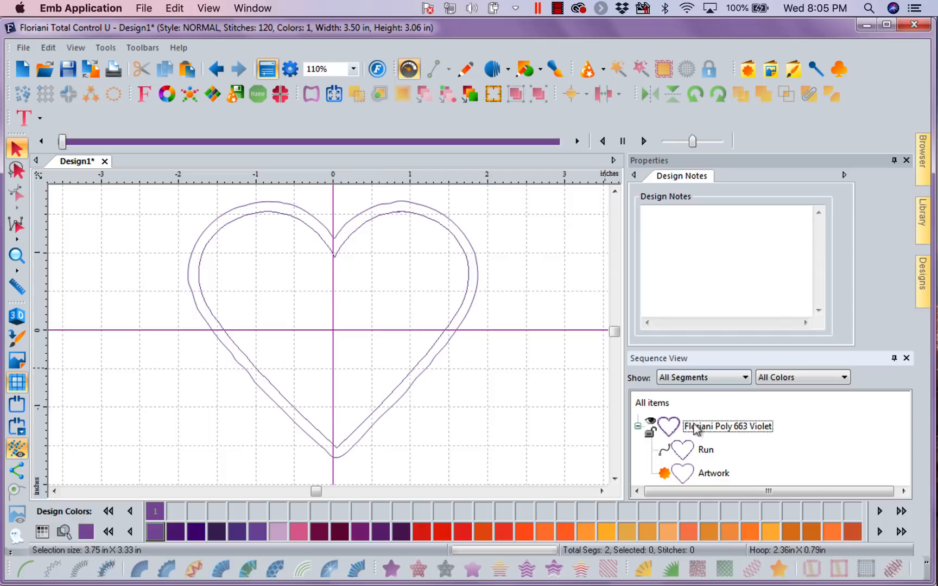
pyautogui.click(686, 480)
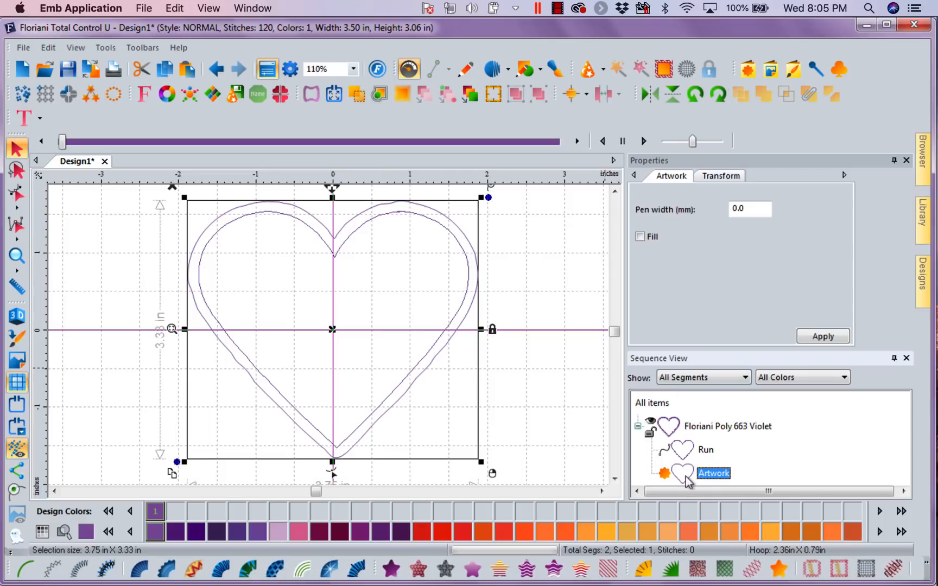
pyautogui.click(445, 535)
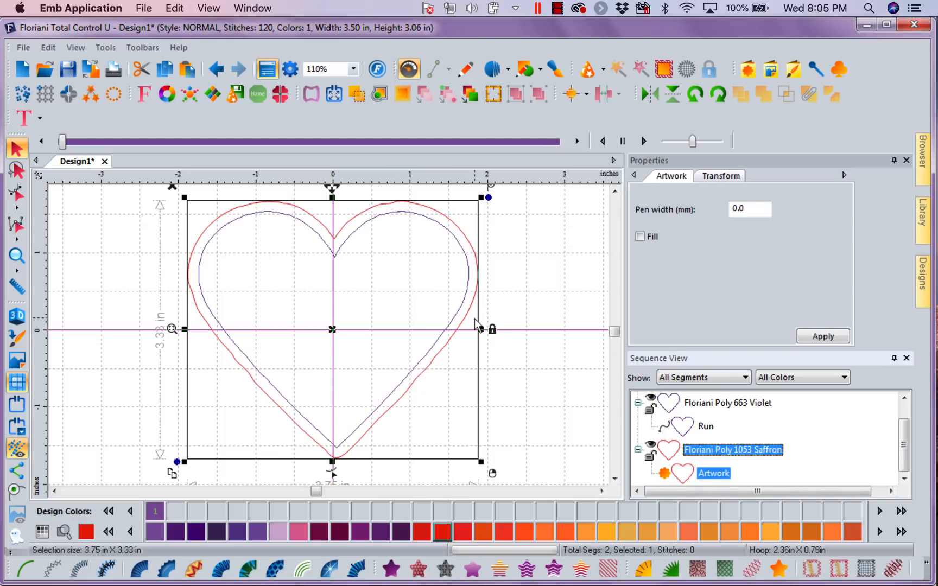
pyautogui.click(22, 572)
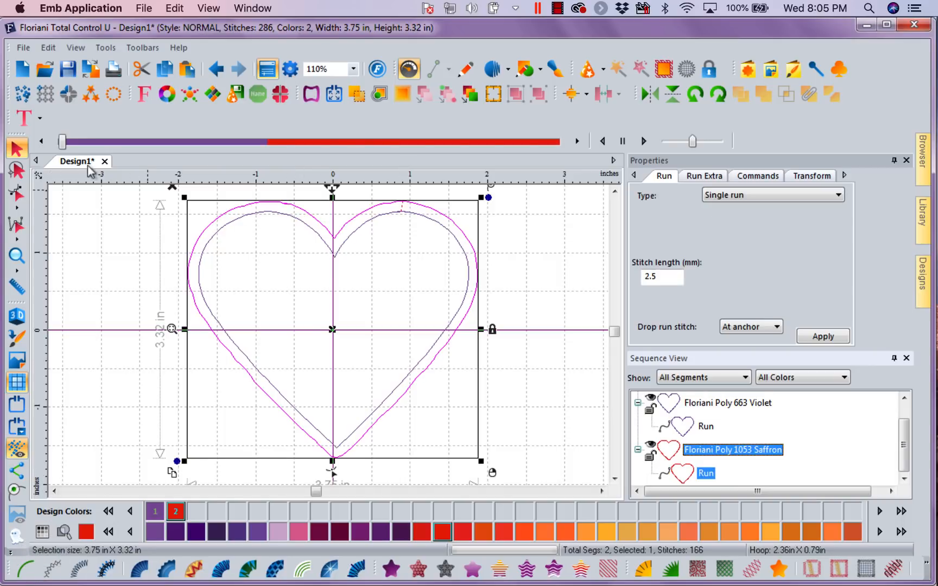
pyautogui.moveTo(63, 141)
pyautogui.mouseDown()
pyautogui.moveTo(215, 128)
pyautogui.moveTo(565, 36)
pyautogui.mouseUp()
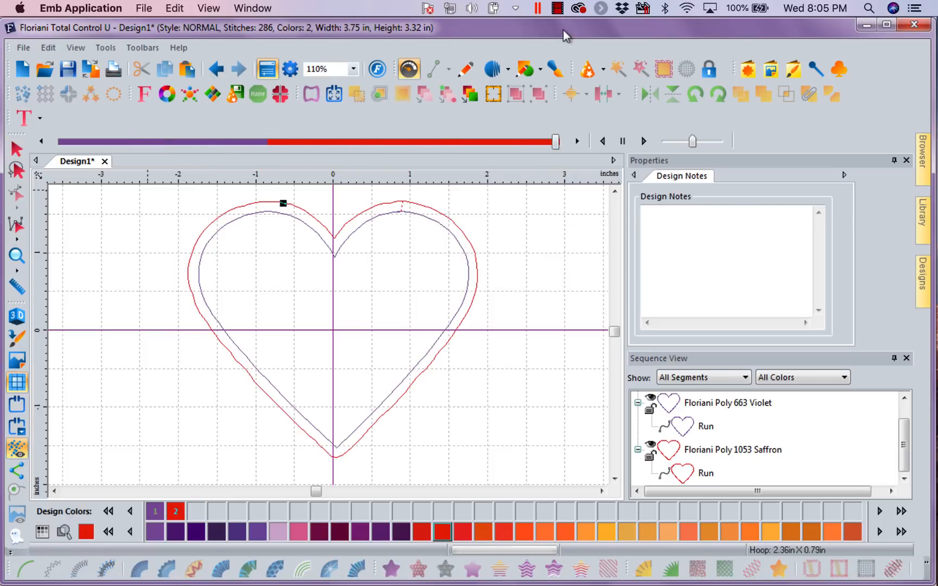
# Start a new design and insert the Heart 004 custom shape.
pyautogui.click(23, 70)
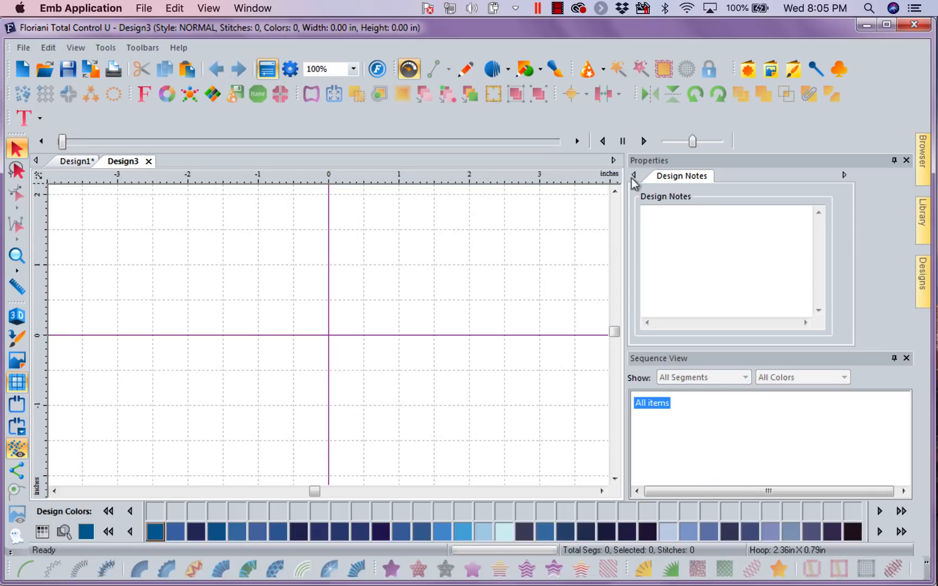
pyautogui.click(748, 69)
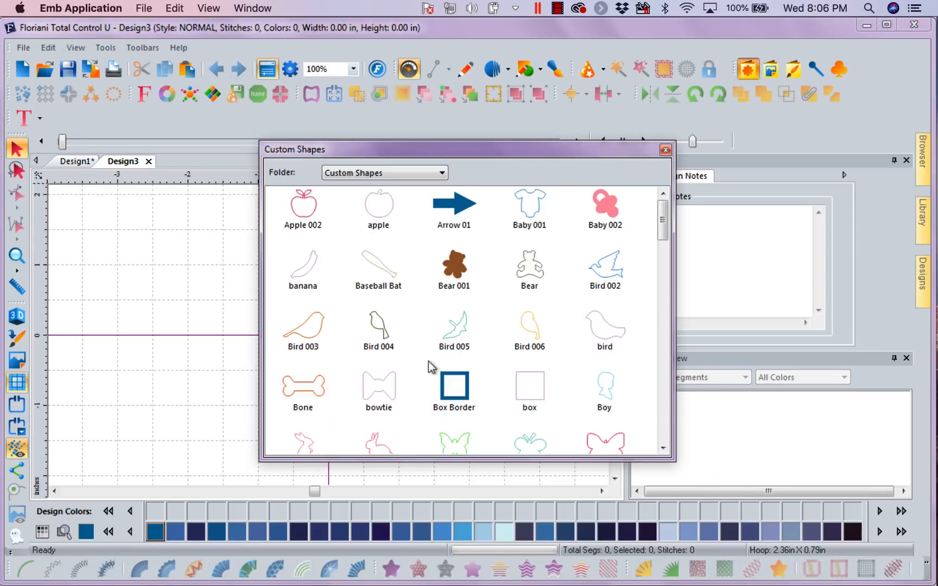
pyautogui.moveTo(665, 226); pyautogui.dragTo(669, 323)
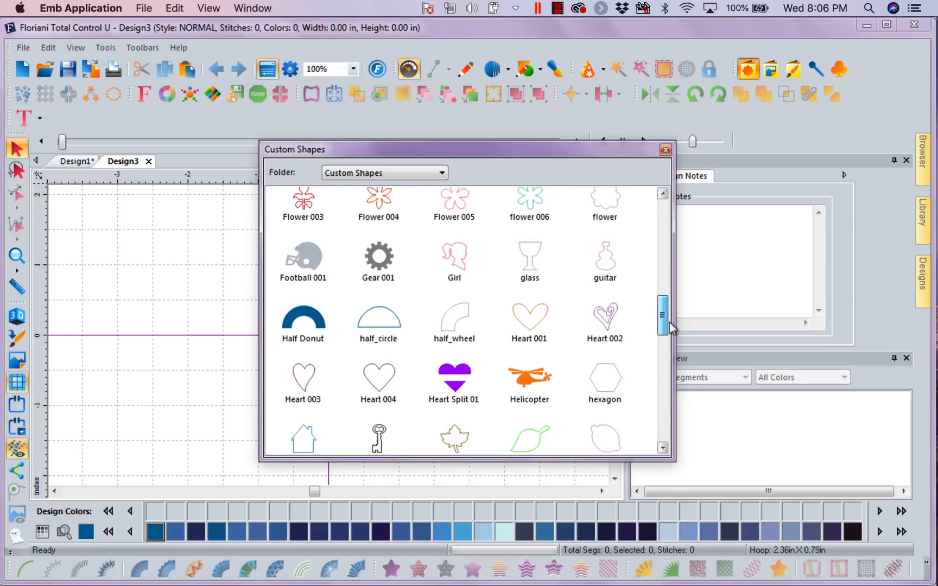
pyautogui.doubleClick(378, 378)
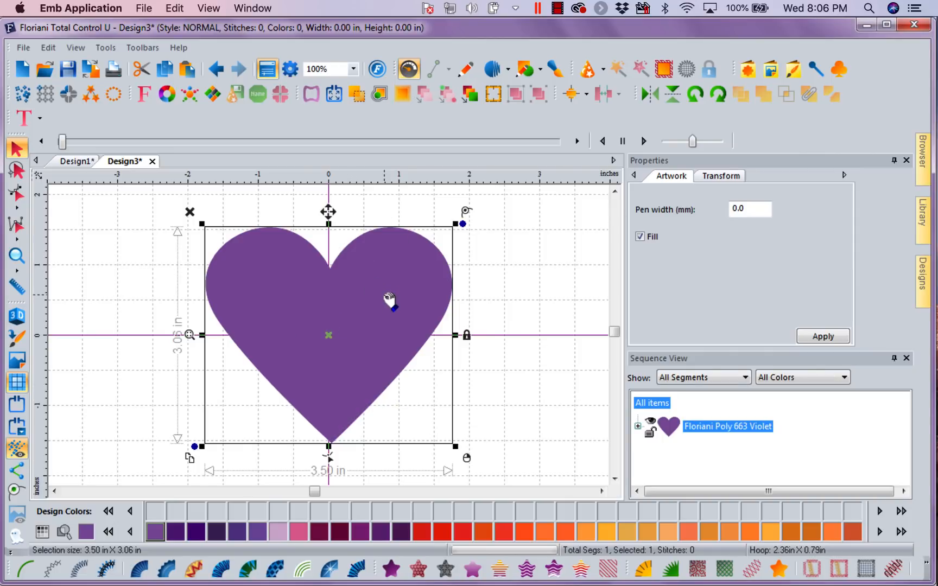
# Create outlines around the filled heart with 5 ripples, 0.118 in spacing, Cascade style and Join Repeats off.
pyautogui.click(381, 94)
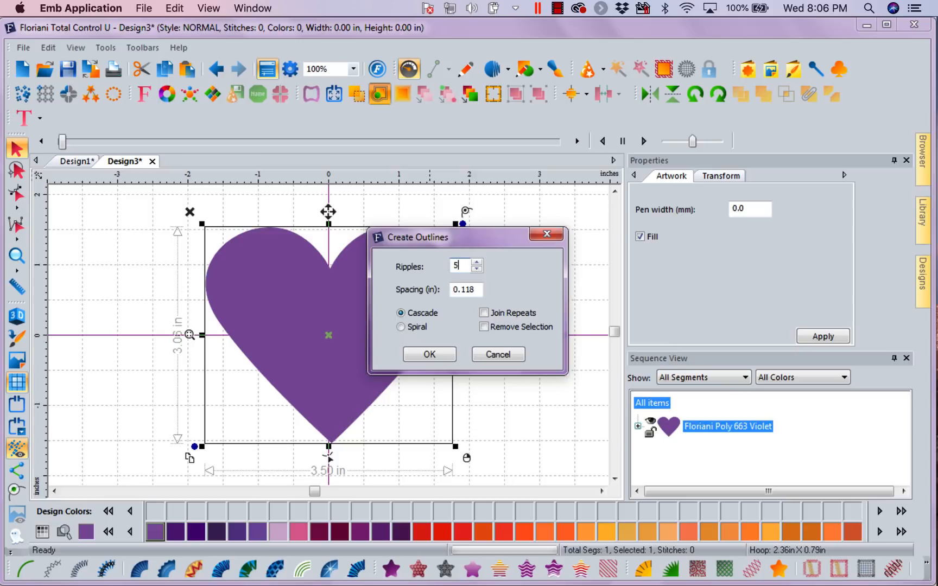
pyautogui.write('5')
pyautogui.click(429, 355)
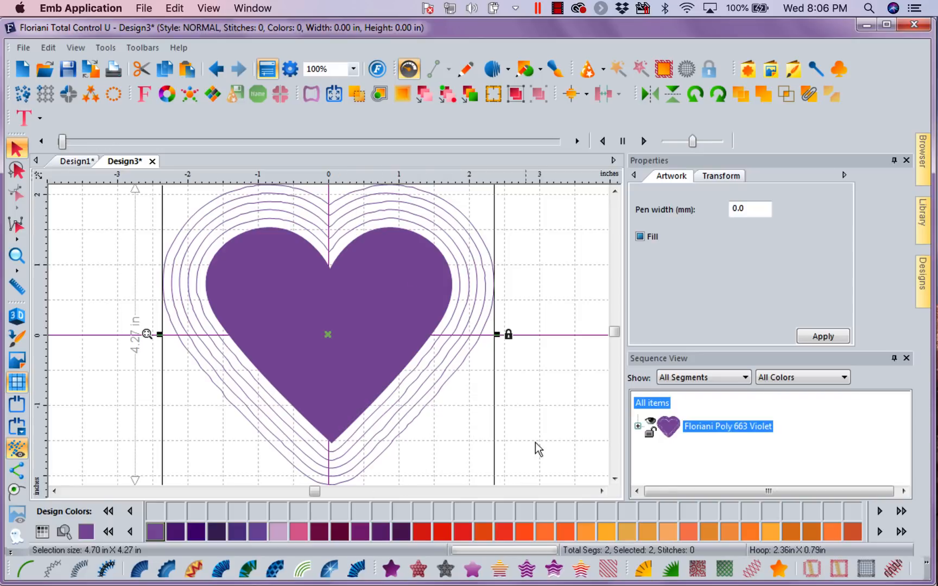
# Recolor only the outline artwork to Floriani Poly 170 Cantalope and convert it to a single run stitch.
pyautogui.click(638, 426)
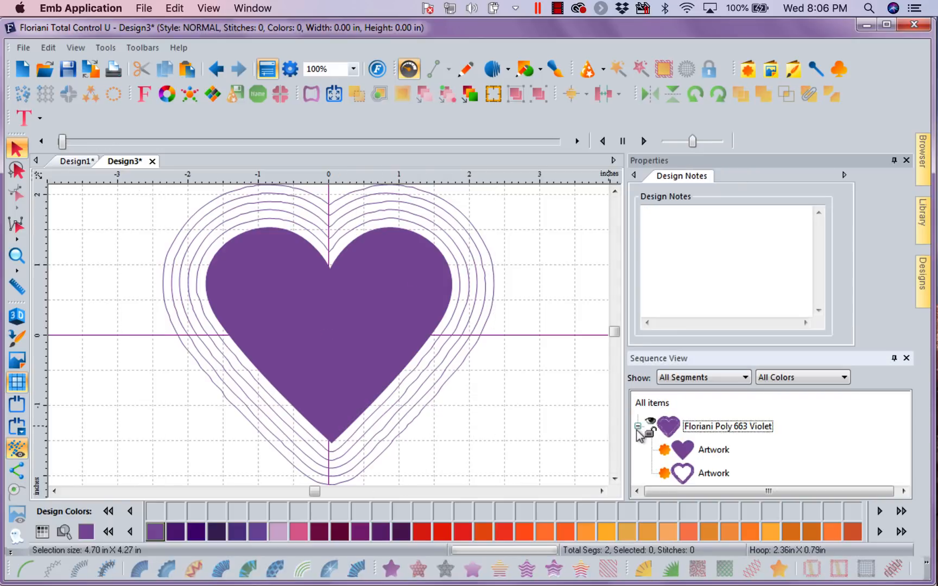
pyautogui.click(714, 473)
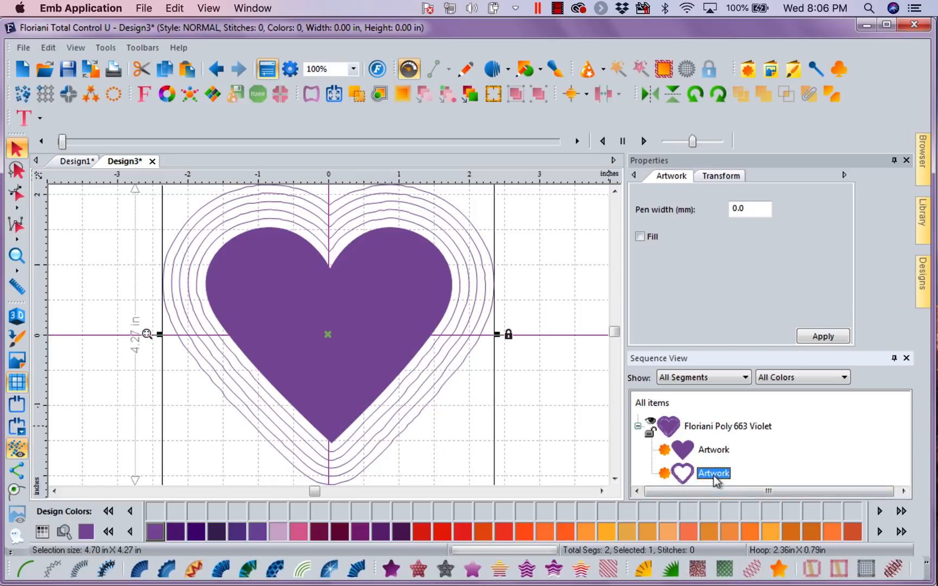
pyautogui.click(690, 531)
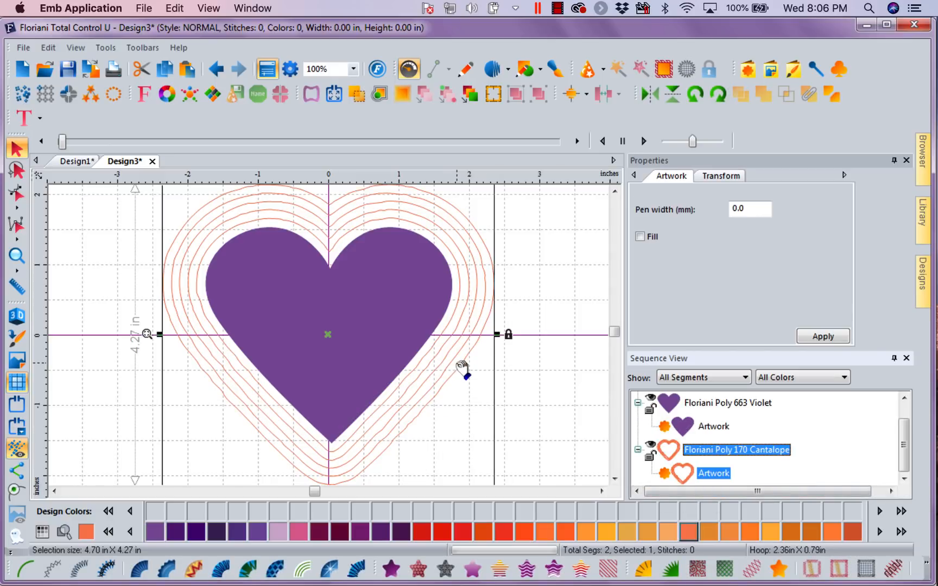
pyautogui.click(23, 571)
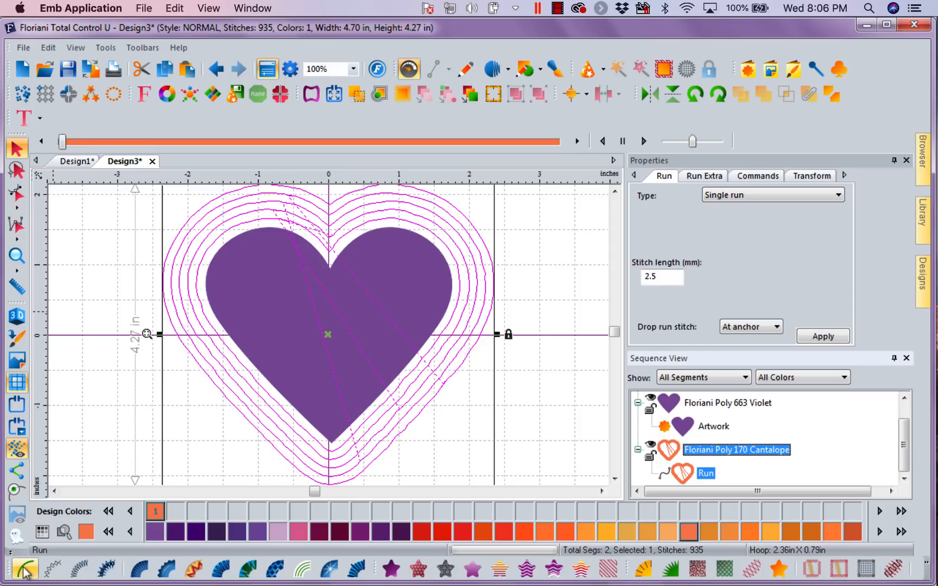
# Change the outlines to a motif run and apply motif 006_FL_20ps.
pyautogui.click(51, 572)
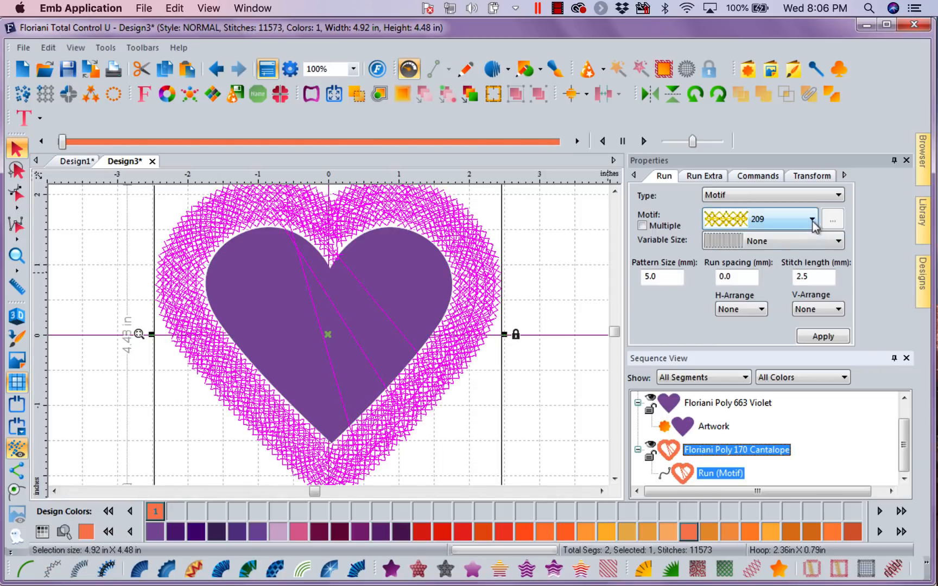
pyautogui.click(812, 220)
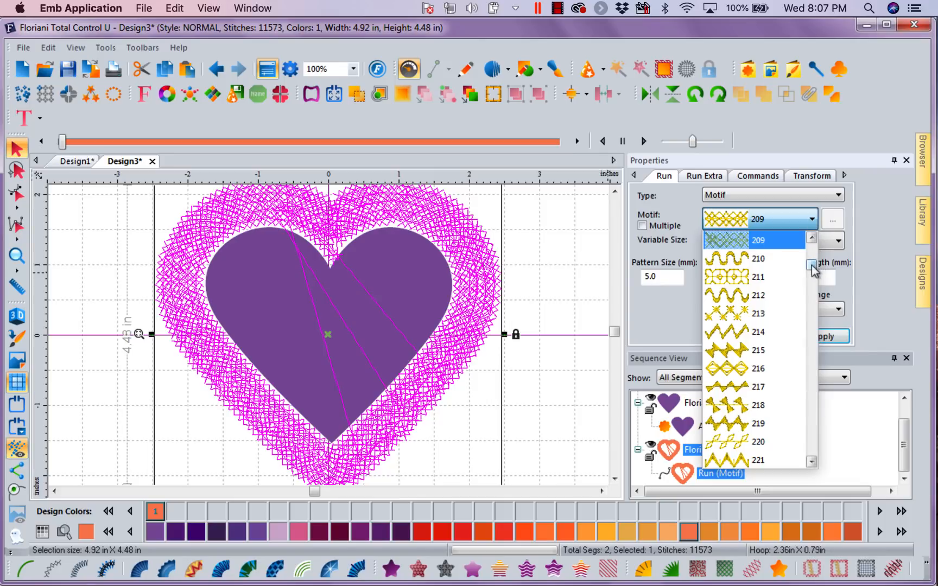
pyautogui.moveTo(815, 267); pyautogui.dragTo(812, 256)
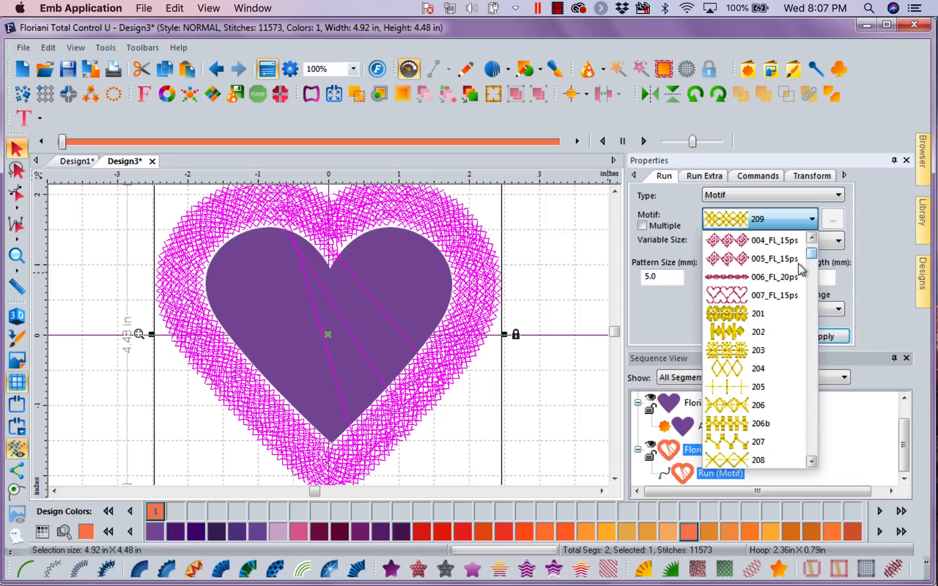
pyautogui.click(779, 277)
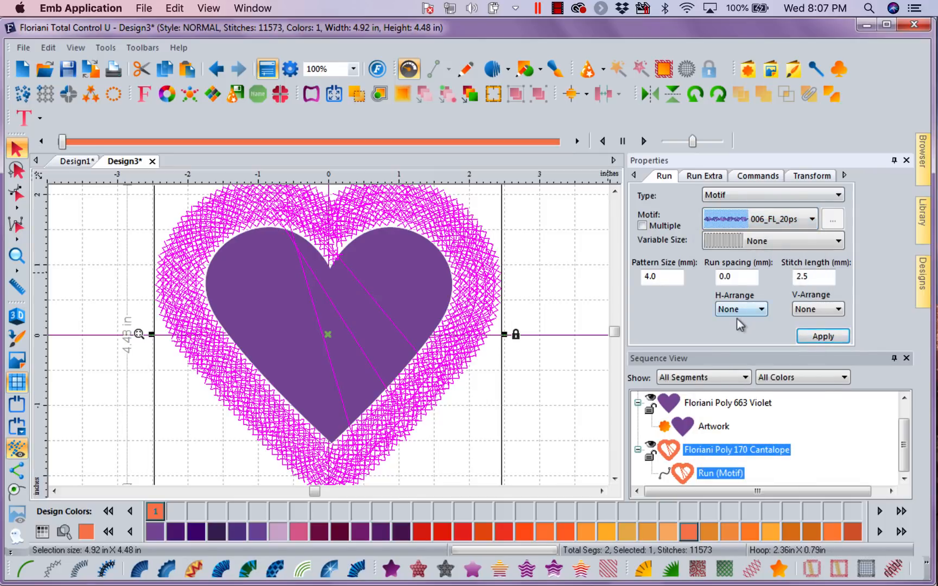
pyautogui.click(818, 337)
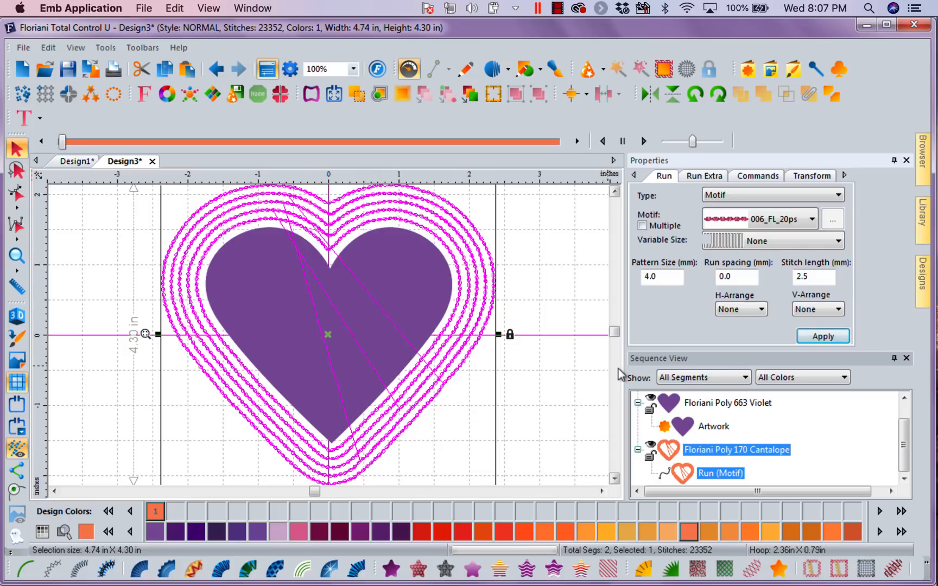
# Hide the filled violet heart artwork and select the motif run outlines.
pyautogui.click(651, 394)
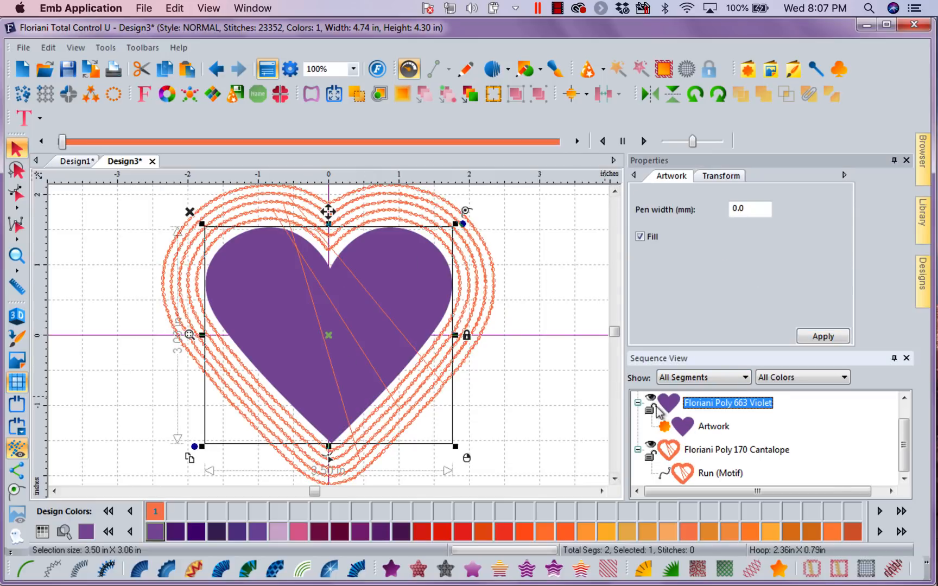
pyautogui.click(652, 399)
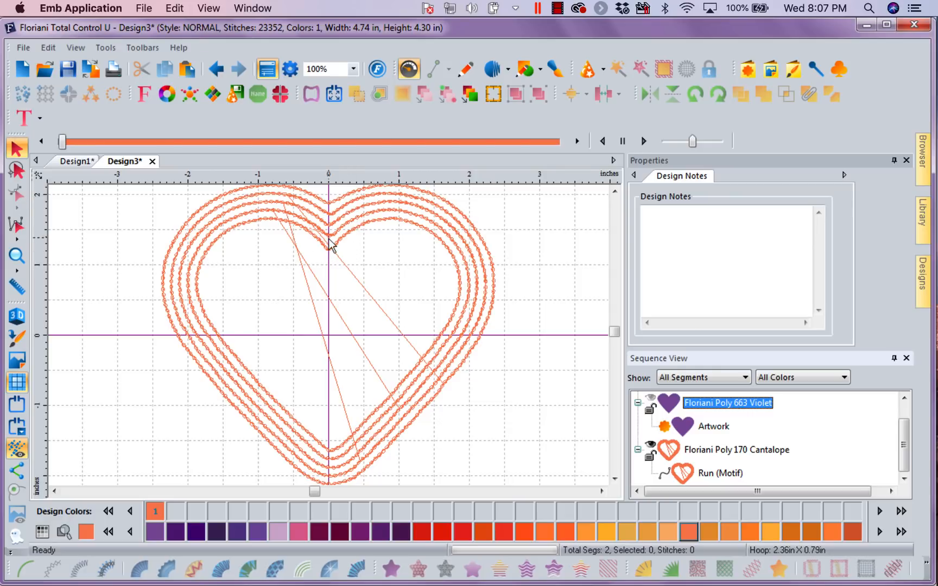
pyautogui.click(412, 225)
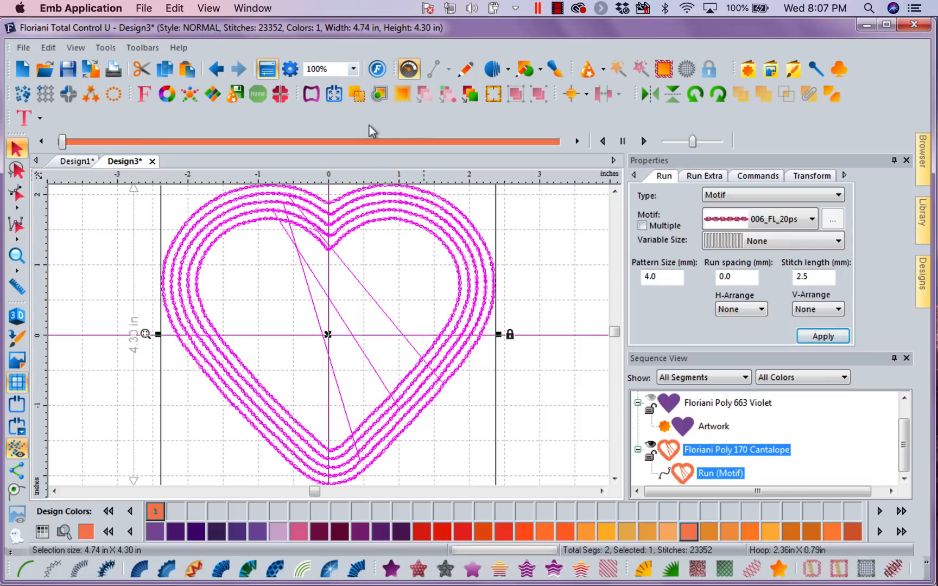
# Open another new design and add the Heart 004 custom shape to it.
pyautogui.click(21, 69)
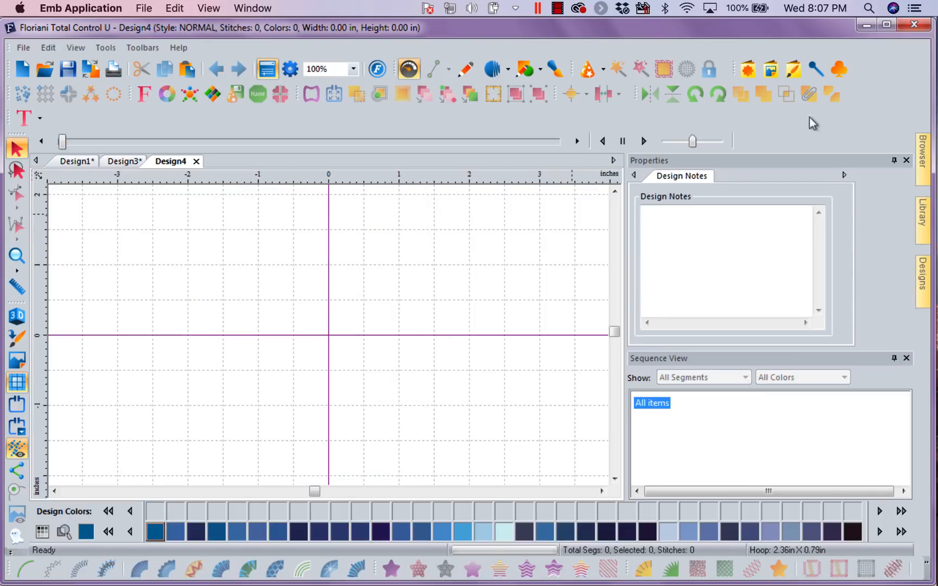
pyautogui.click(748, 71)
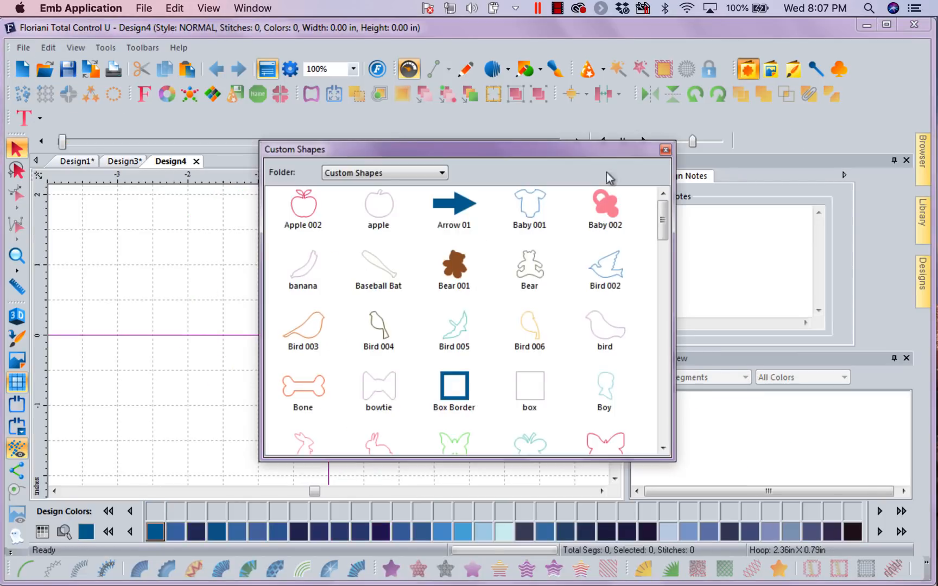
pyautogui.moveTo(665, 218); pyautogui.dragTo(673, 326)
pyautogui.doubleClick(393, 380)
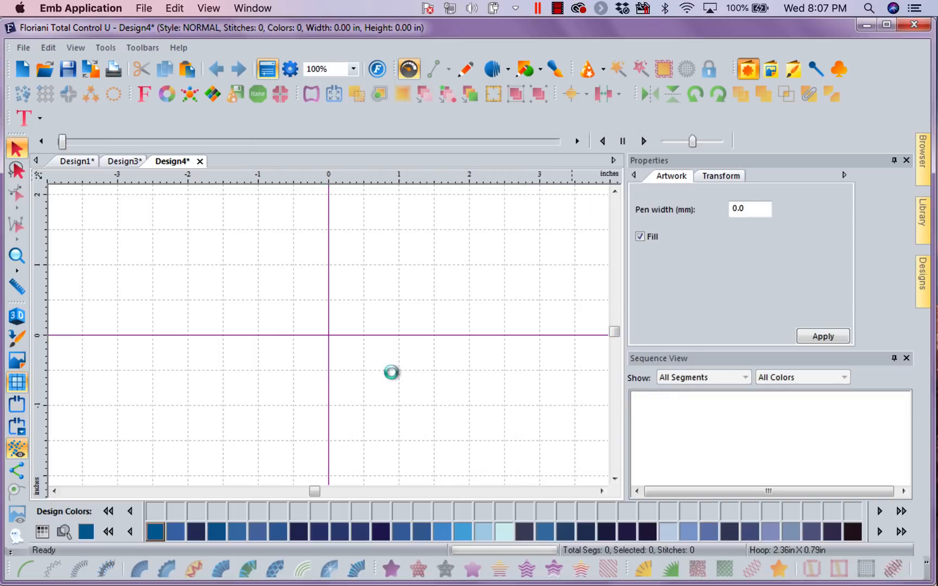
# Create Spiral outlines around the heart with 5 ripples and 0.118 in spacing, and undo them.
pyautogui.click(379, 96)
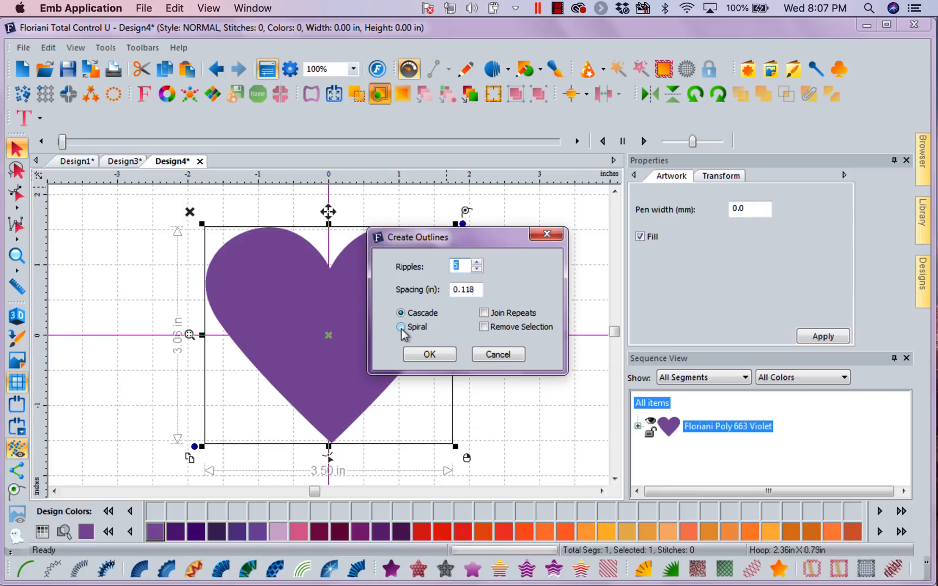
pyautogui.click(400, 328)
pyautogui.click(437, 357)
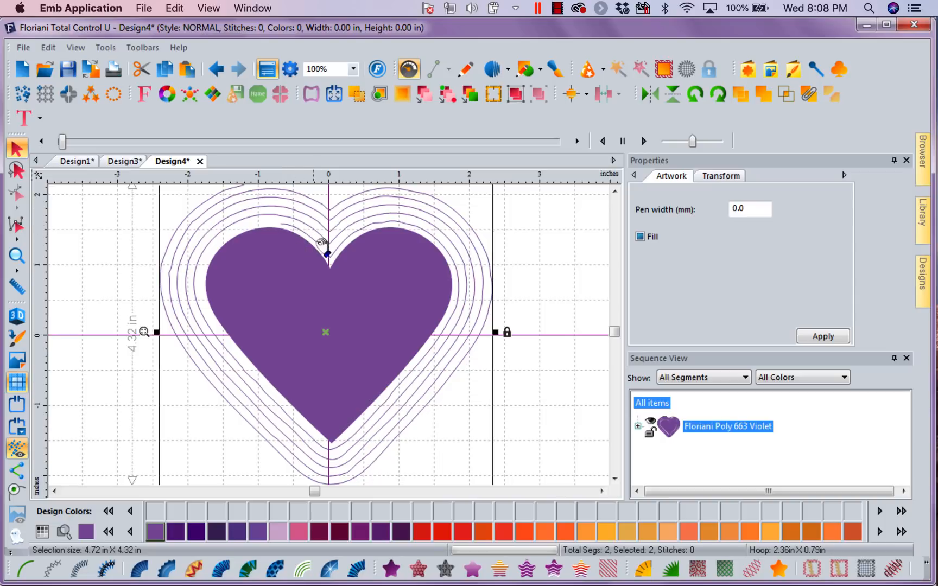
pyautogui.click(216, 69)
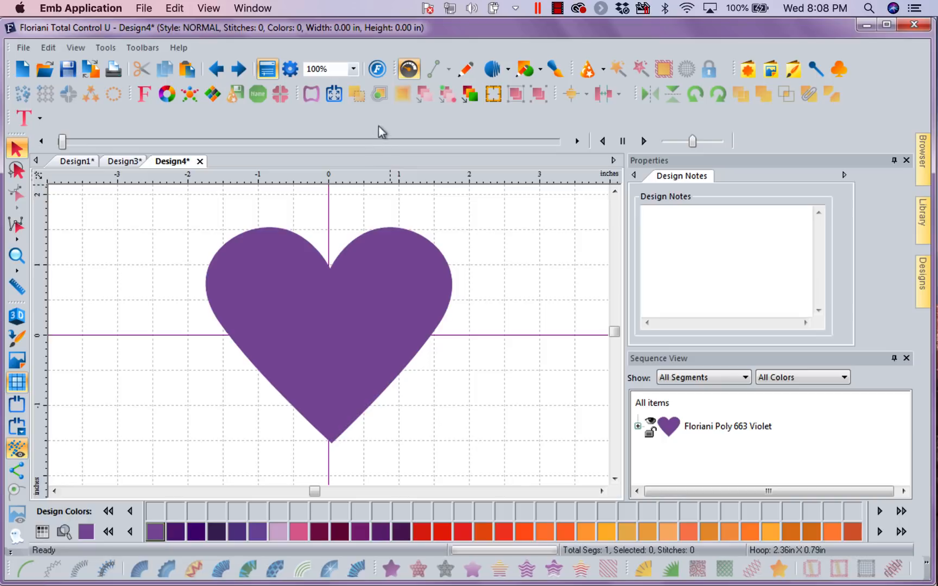
# Create outlines around the filled heart with 6 ripples, 0.118 in spacing, Cascade style and Join Repeats off.
pyautogui.click(351, 316)
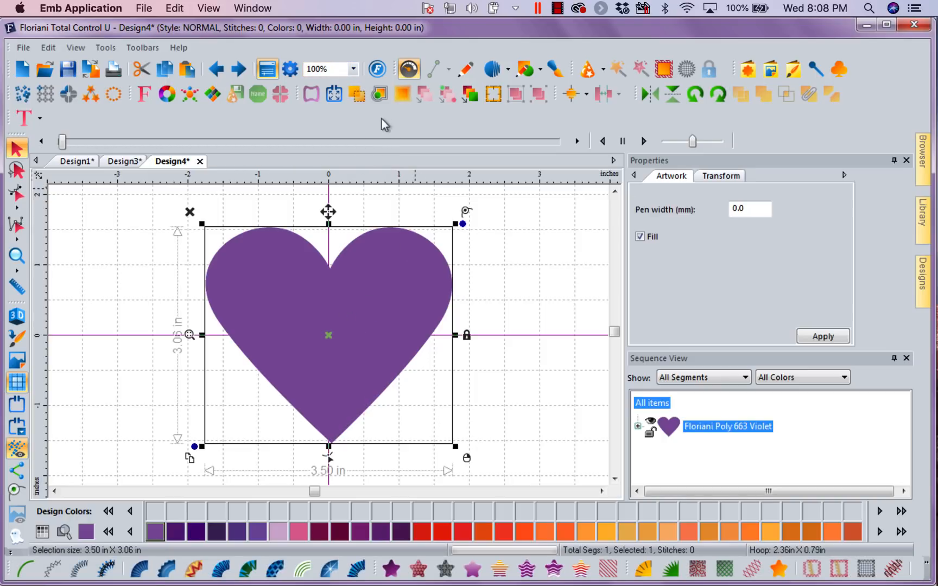
pyautogui.click(380, 94)
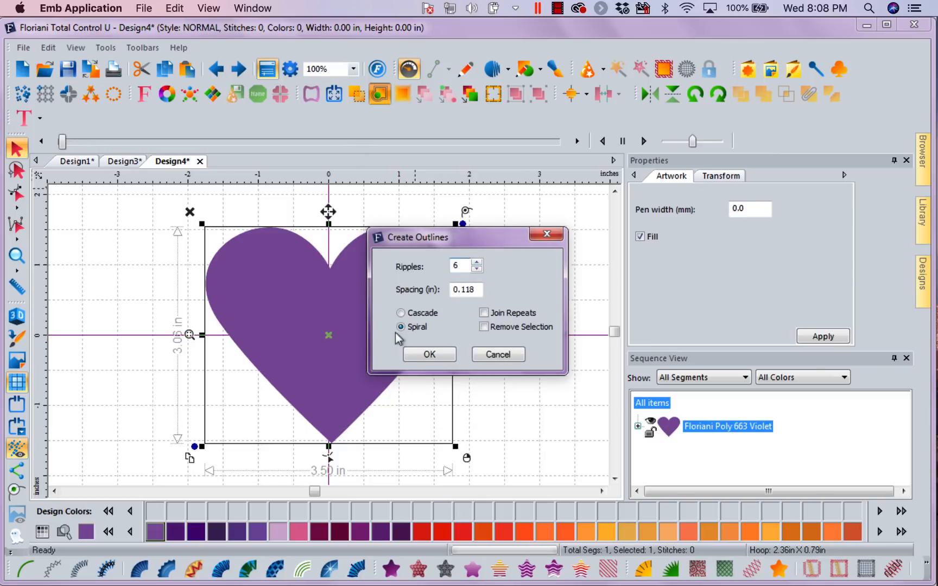
pyautogui.click(402, 313)
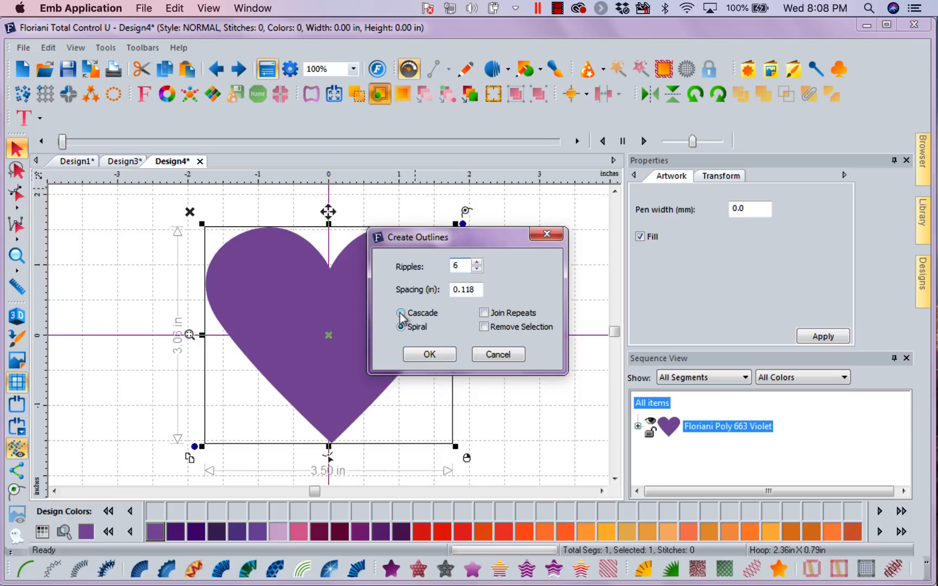
pyautogui.click(436, 358)
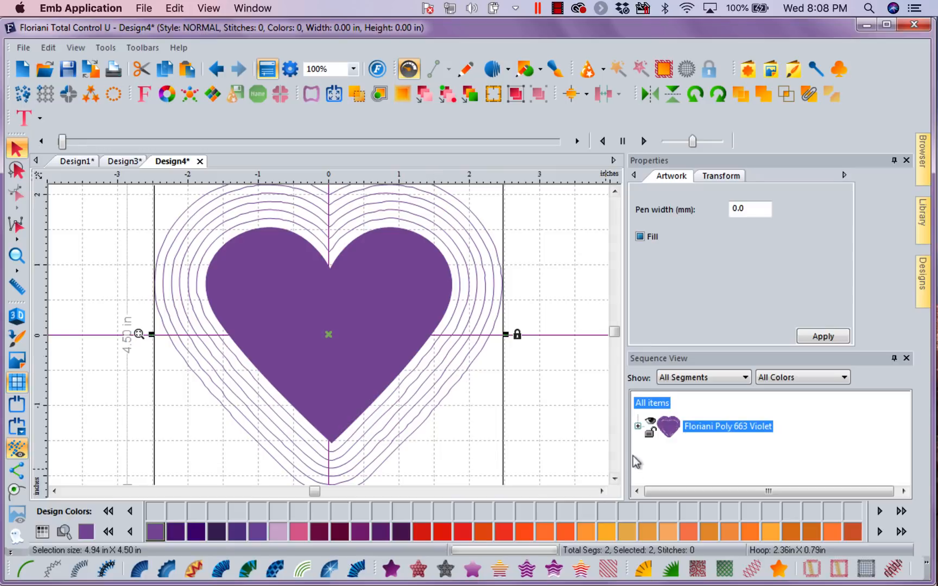
# Select the combined outline artwork in the sequence and break it apart into separate heart outlines.
pyautogui.click(638, 426)
pyautogui.click(721, 474)
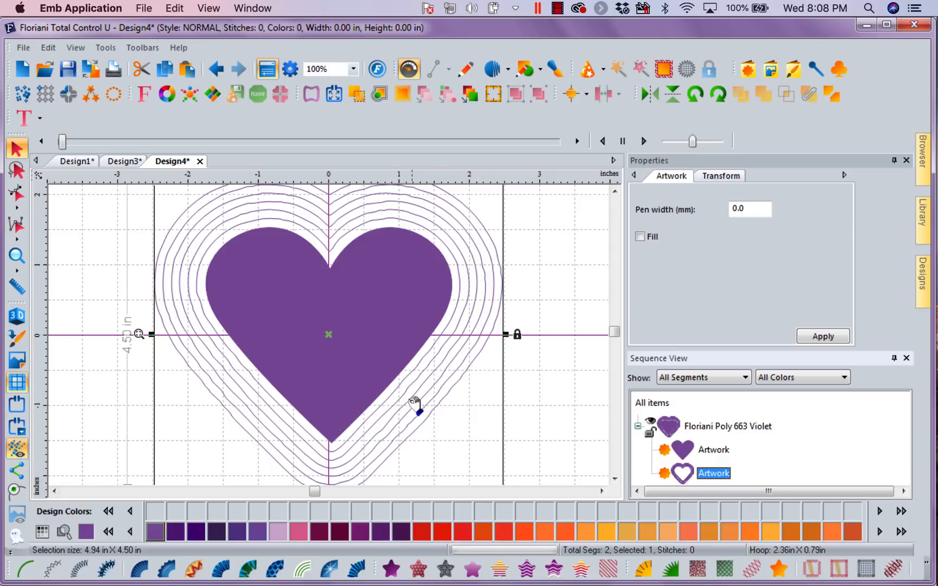
pyautogui.click(839, 99)
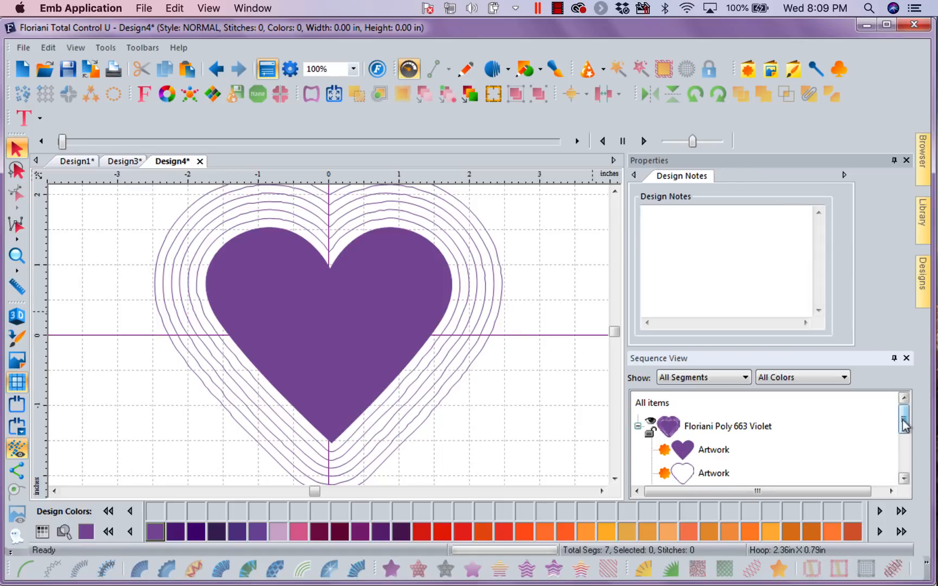
# Recolor the outermost heart outline to Floriani Poly 526 Bijol.
pyautogui.moveTo(903, 426)
pyautogui.mouseDown()
pyautogui.moveTo(904, 482)
pyautogui.moveTo(904, 431)
pyautogui.mouseUp()
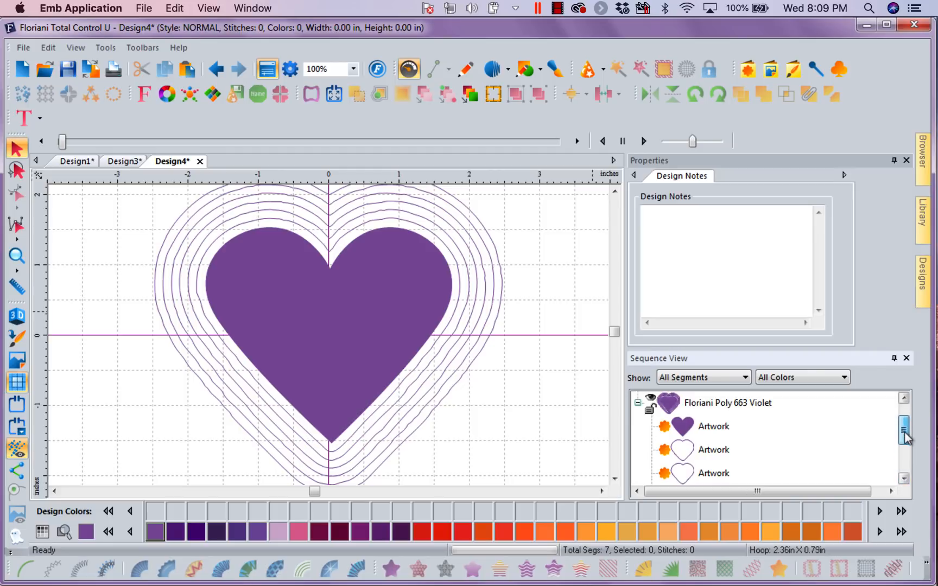
pyautogui.click(704, 451)
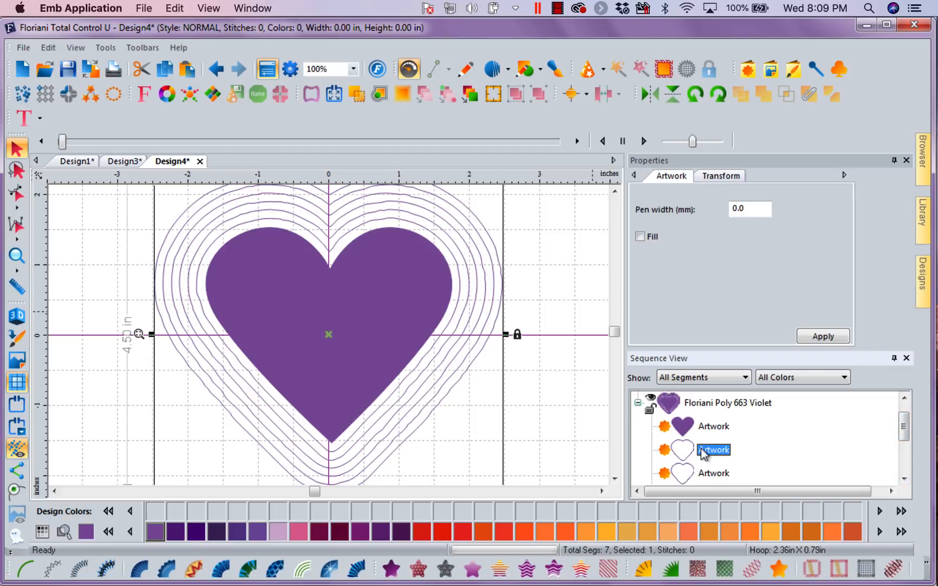
pyautogui.click(564, 532)
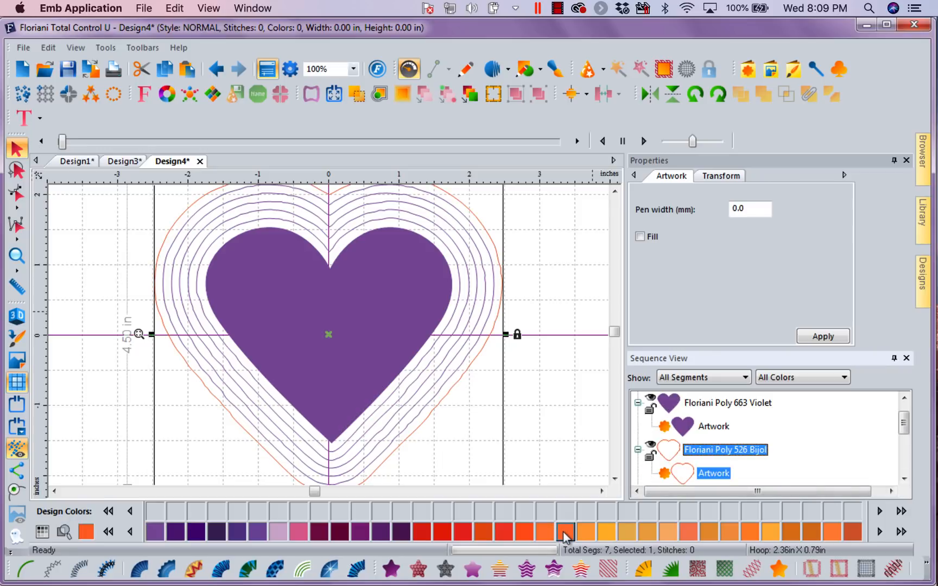
# Recolor the second heart outline from the outside to Floriani Poly 1051 Singapore Sunset.
pyautogui.click(904, 478)
pyautogui.click(903, 479)
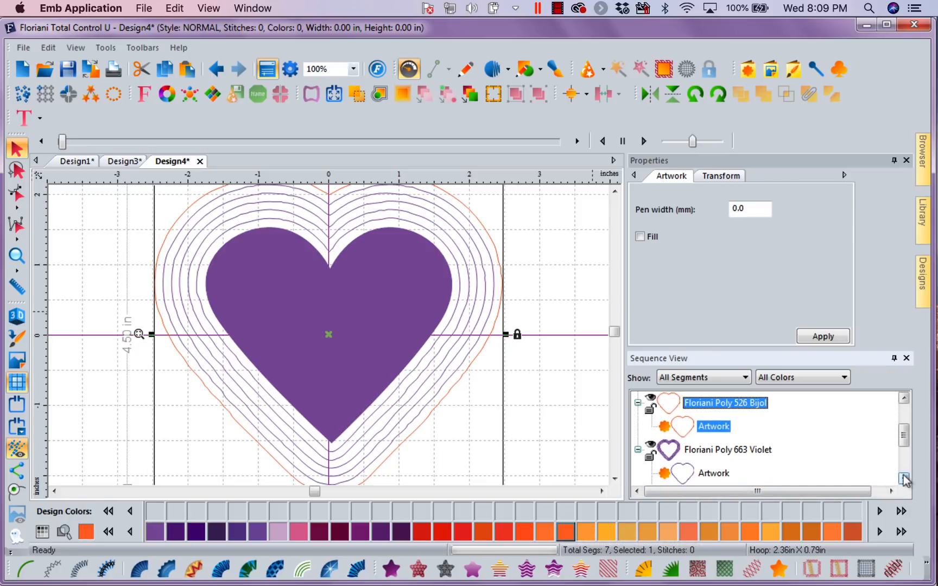
pyautogui.click(705, 473)
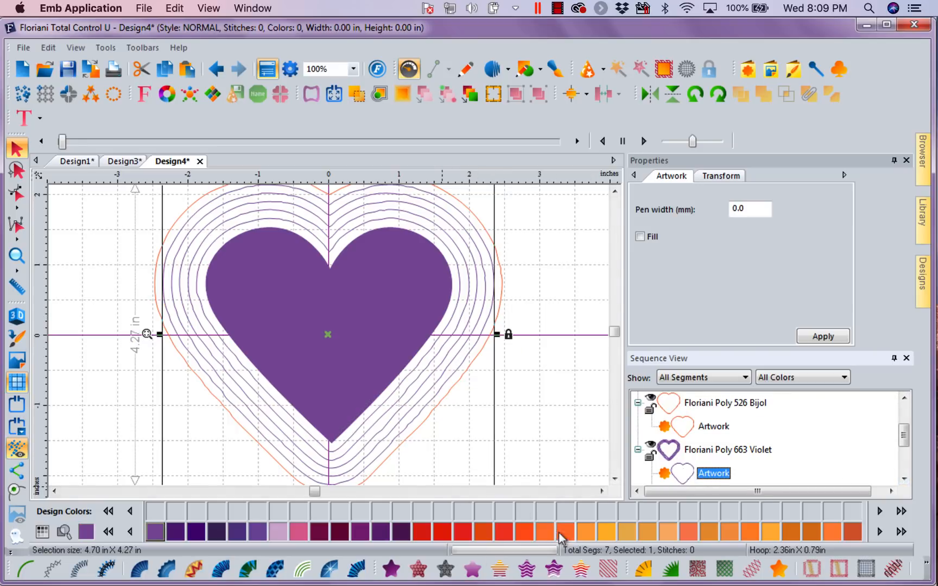
pyautogui.click(423, 533)
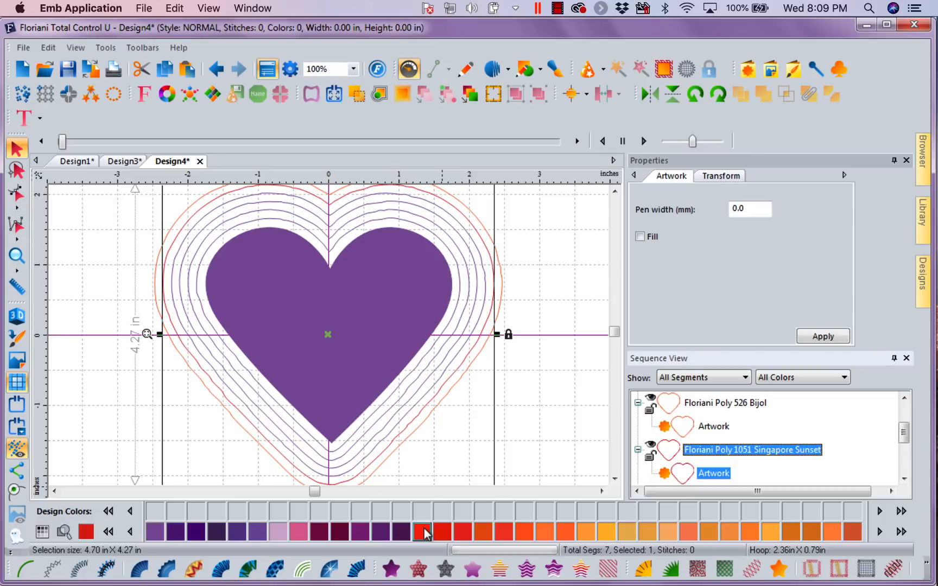
# Recolor the third heart outline from the outside to Floriani Poly 753 Orange Peel.
pyautogui.click(904, 479)
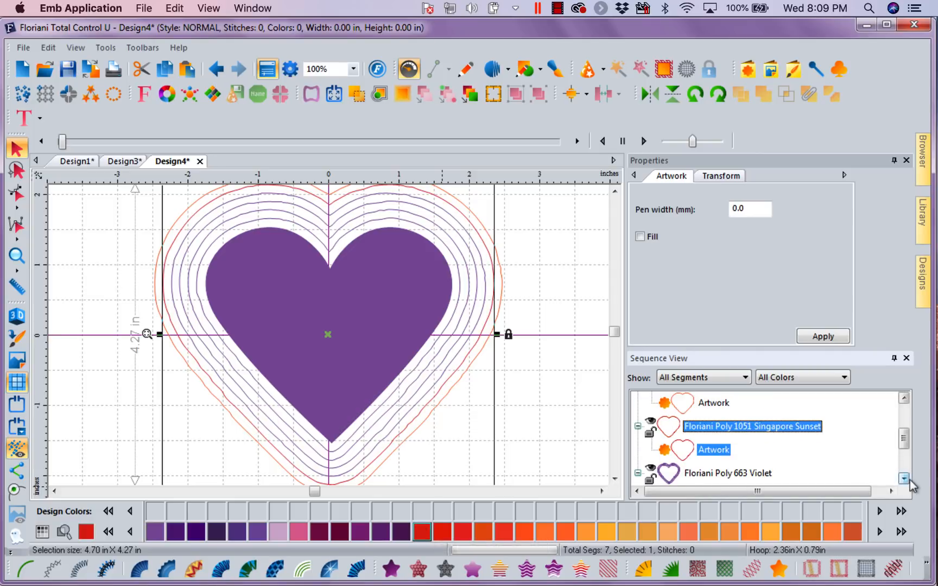
pyautogui.click(904, 479)
pyautogui.click(685, 451)
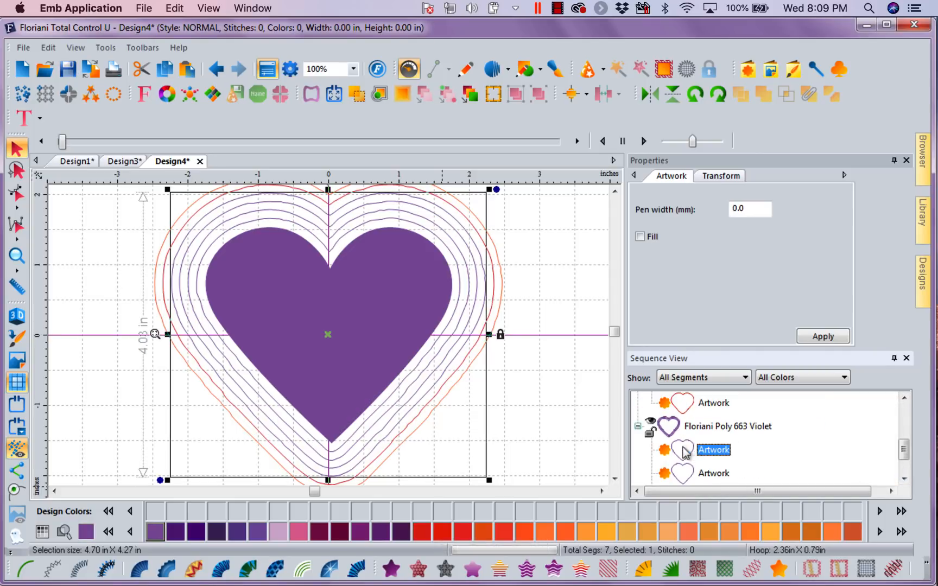
pyautogui.click(710, 532)
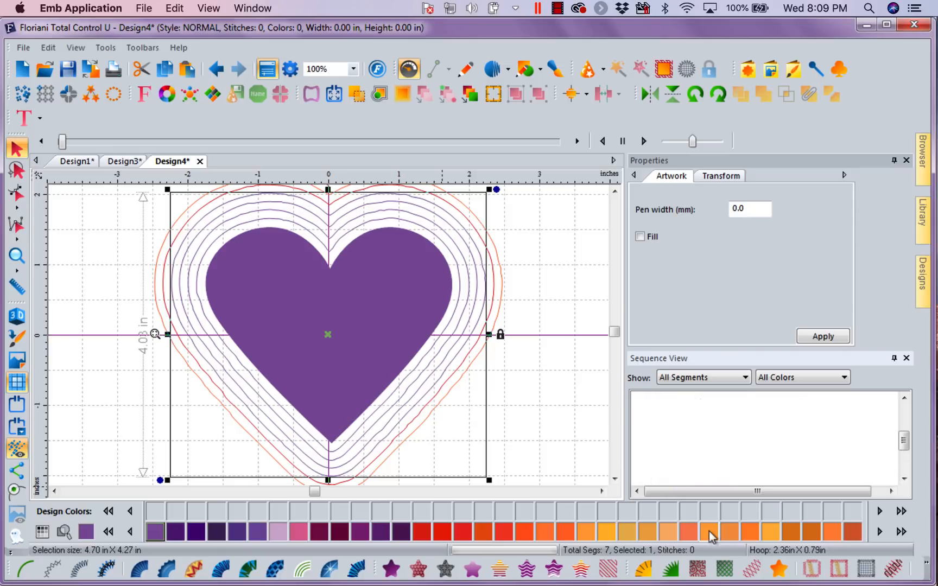
# Recolor the fourth heart outline from the outside to Floriani Poly 600 Viola.
pyautogui.click(903, 479)
pyautogui.click(903, 478)
pyautogui.click(710, 451)
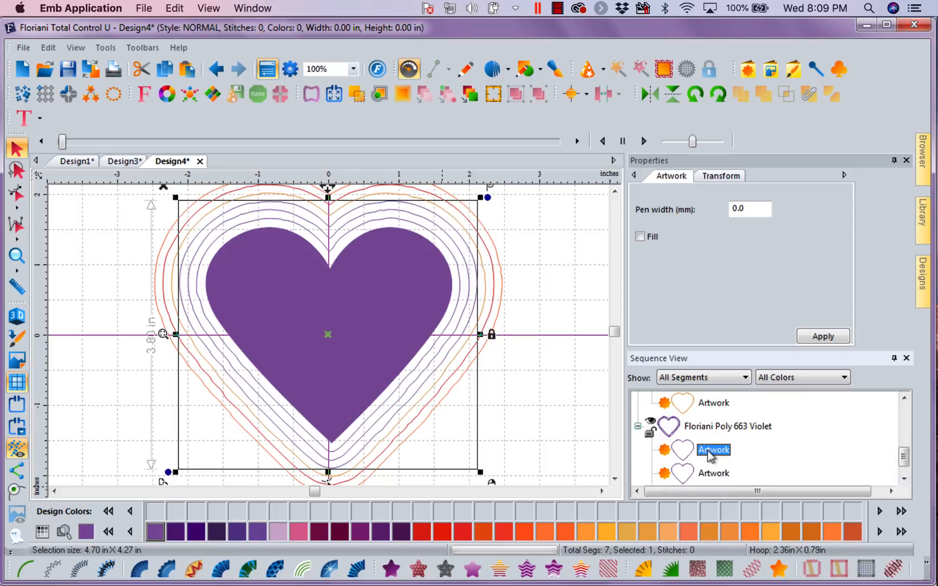
pyautogui.click(277, 532)
# Recolor the fifth heart outline from the outside to Floriani Poly 512 Primrose Jasmine.
pyautogui.click(904, 479)
pyautogui.click(903, 479)
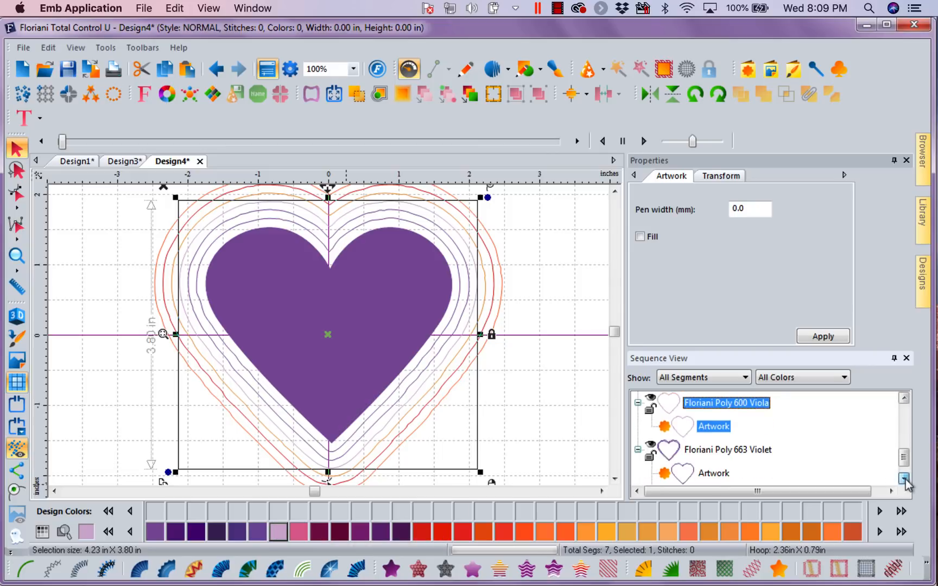
pyautogui.click(903, 479)
pyautogui.click(705, 452)
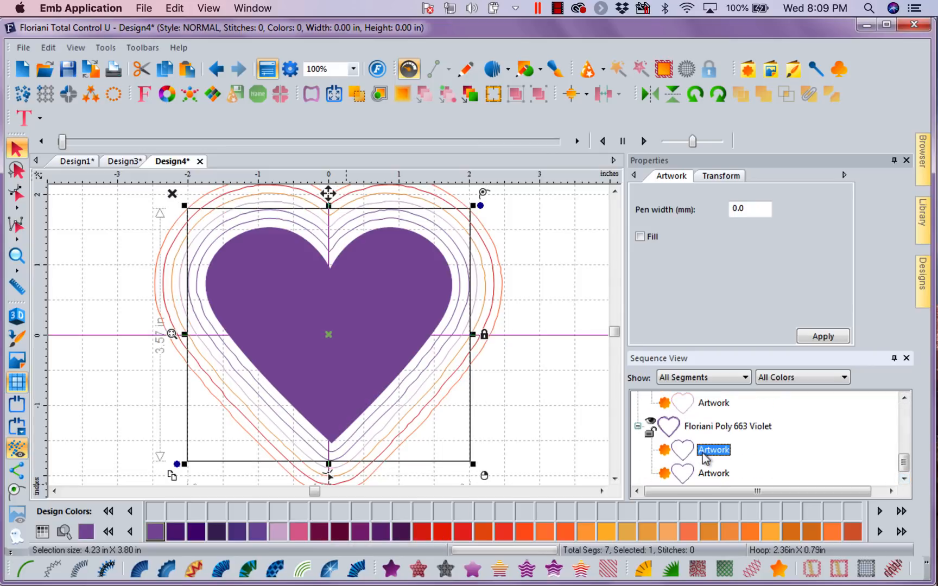
pyautogui.click(835, 533)
# Recolor the innermost heart outline to Floriani Poly 514 Golden Glow.
pyautogui.click(903, 478)
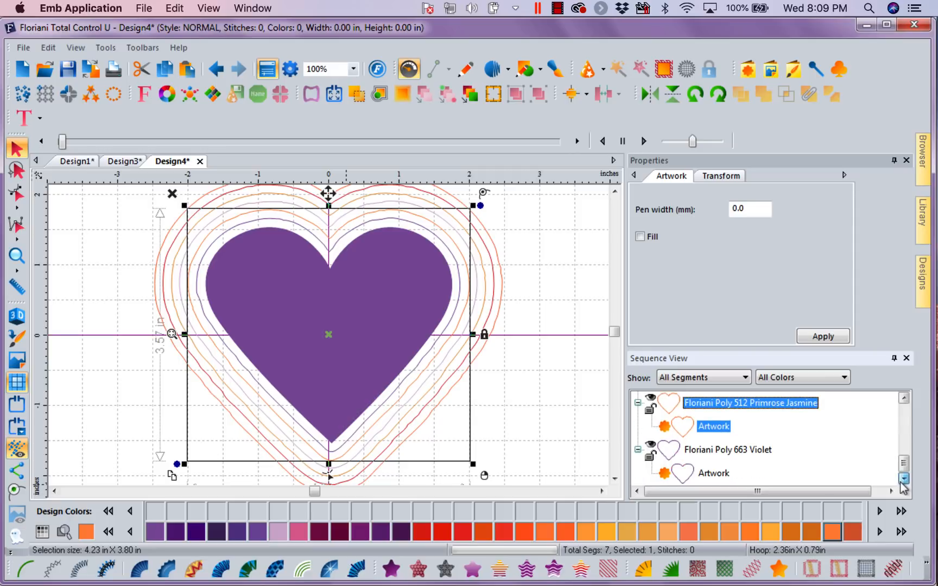
pyautogui.click(711, 473)
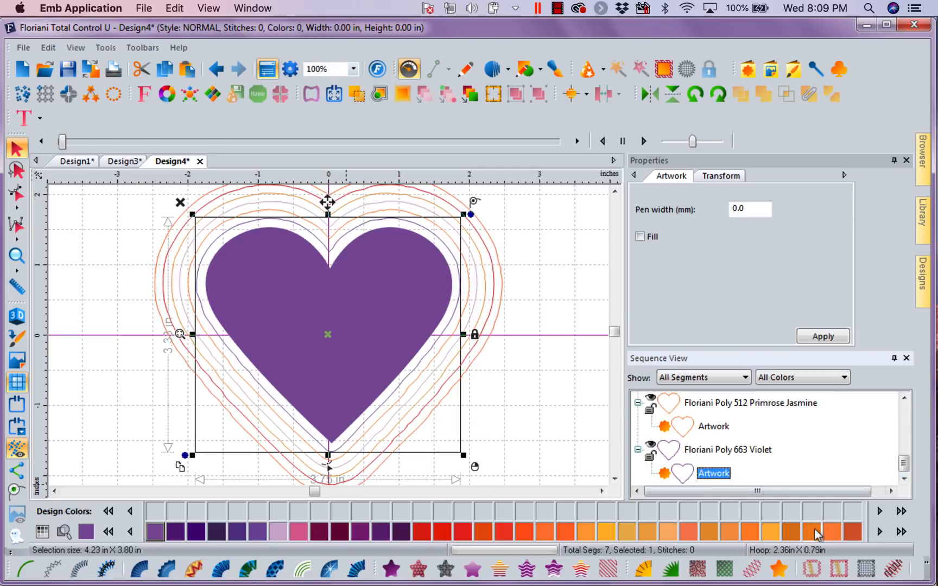
pyautogui.click(853, 532)
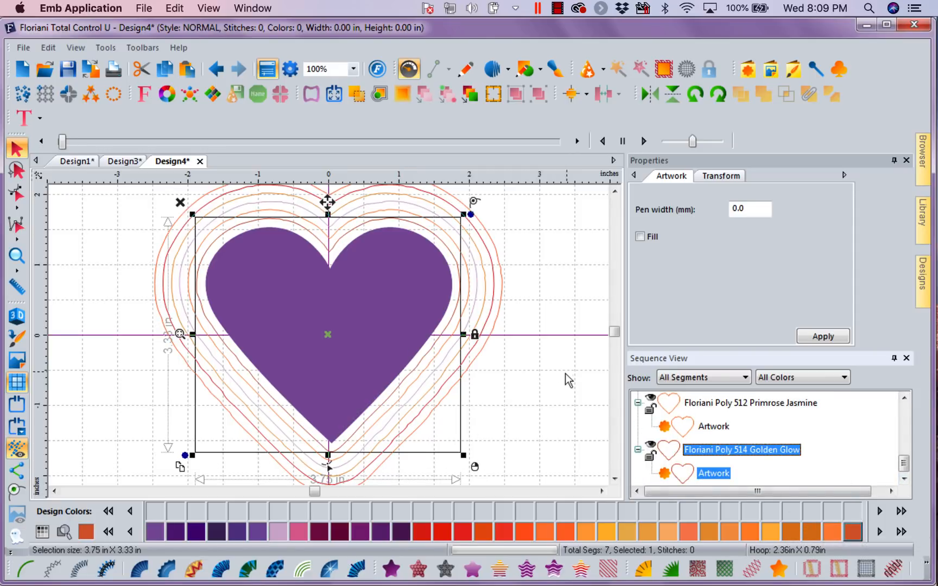
# Convert the innermost Golden Glow outline to a motif run and apply the heart motif 007_FL_15ps.
pyautogui.click(707, 474)
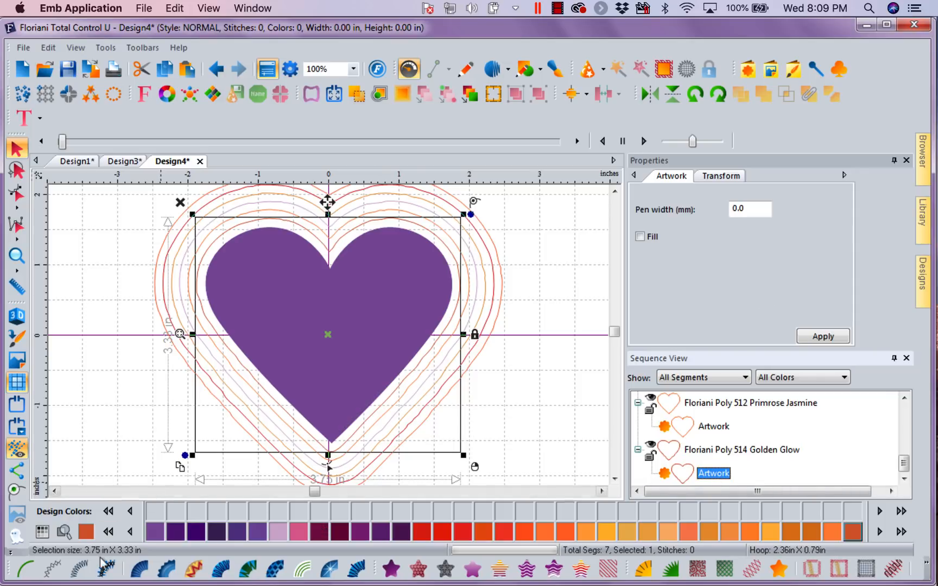
pyautogui.click(53, 569)
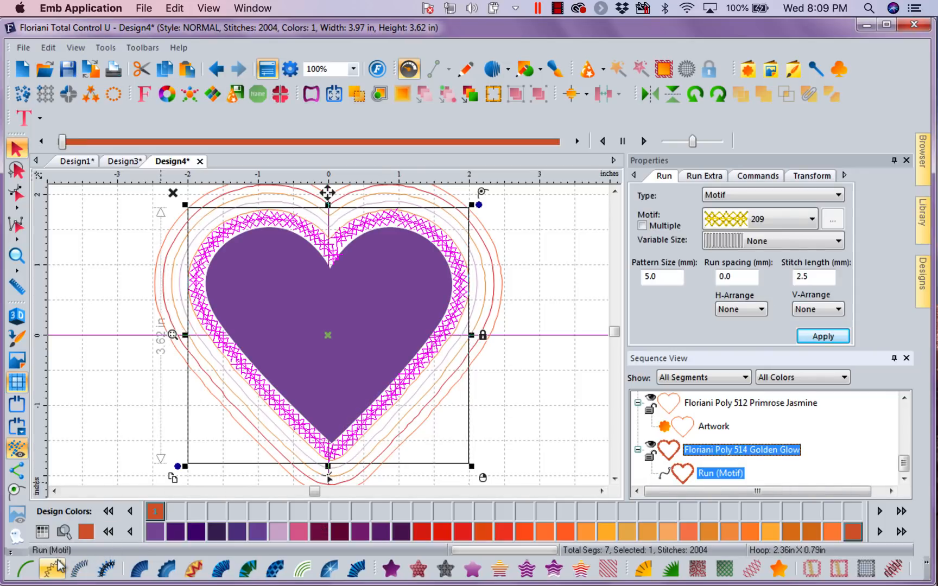
pyautogui.click(813, 219)
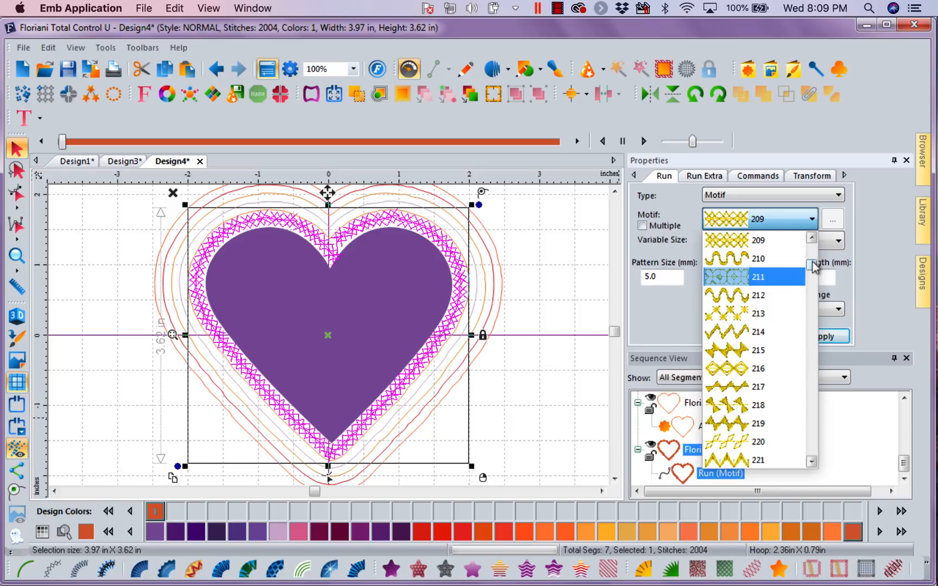
pyautogui.moveTo(814, 271); pyautogui.dragTo(816, 258)
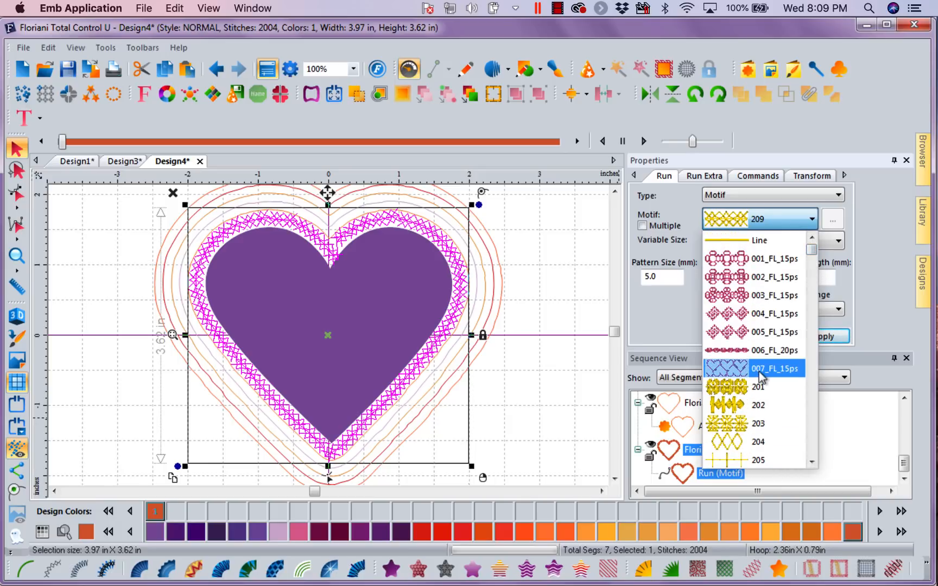
pyautogui.click(782, 369)
pyautogui.click(822, 338)
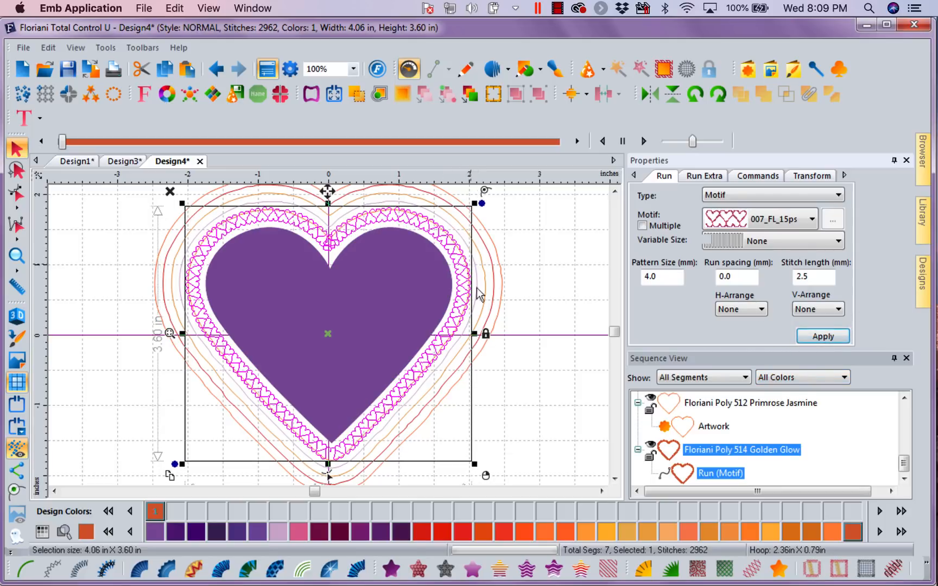
# Convert the Primrose Jasmine outline to run stitches and apply the Double run type.
pyautogui.click(706, 427)
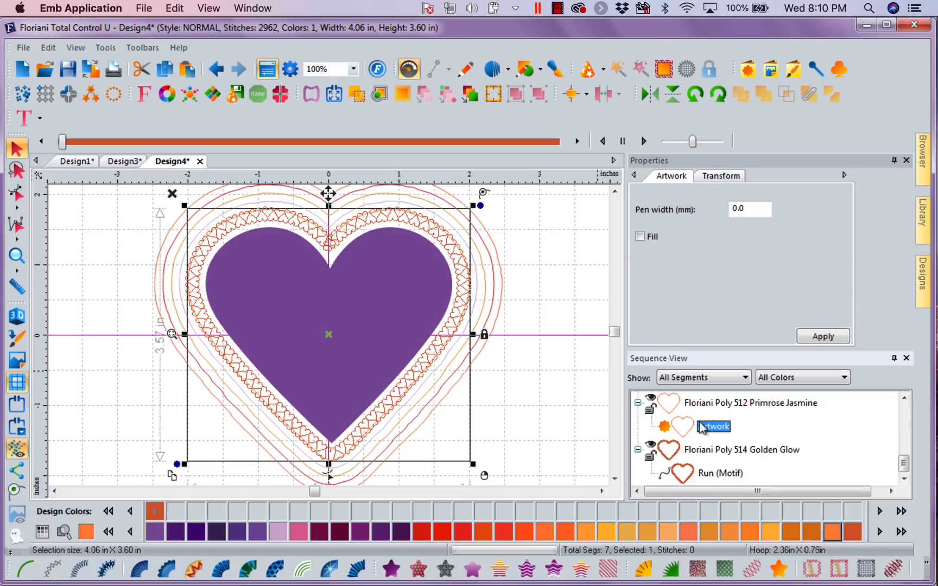
pyautogui.click(25, 569)
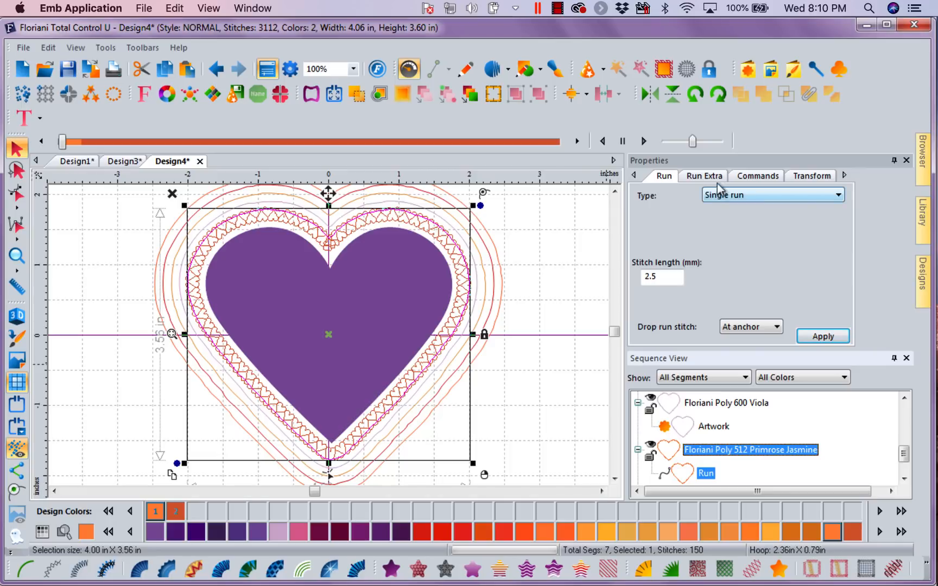
pyautogui.click(838, 195)
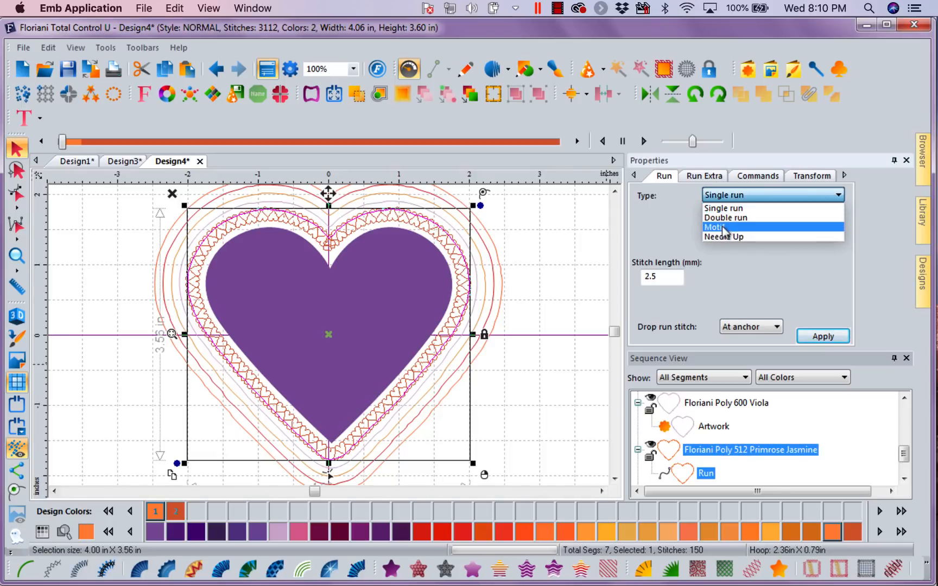
pyautogui.click(749, 217)
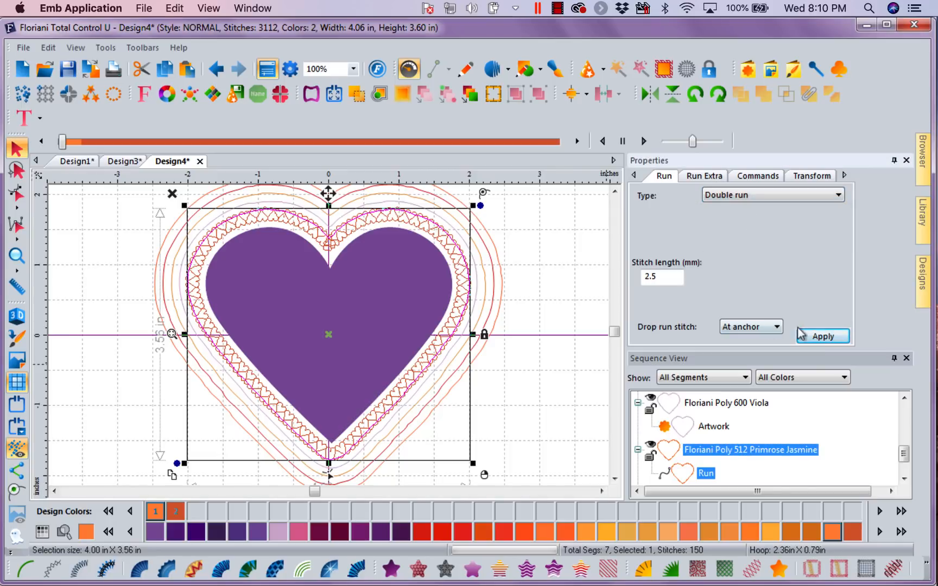
pyautogui.click(821, 336)
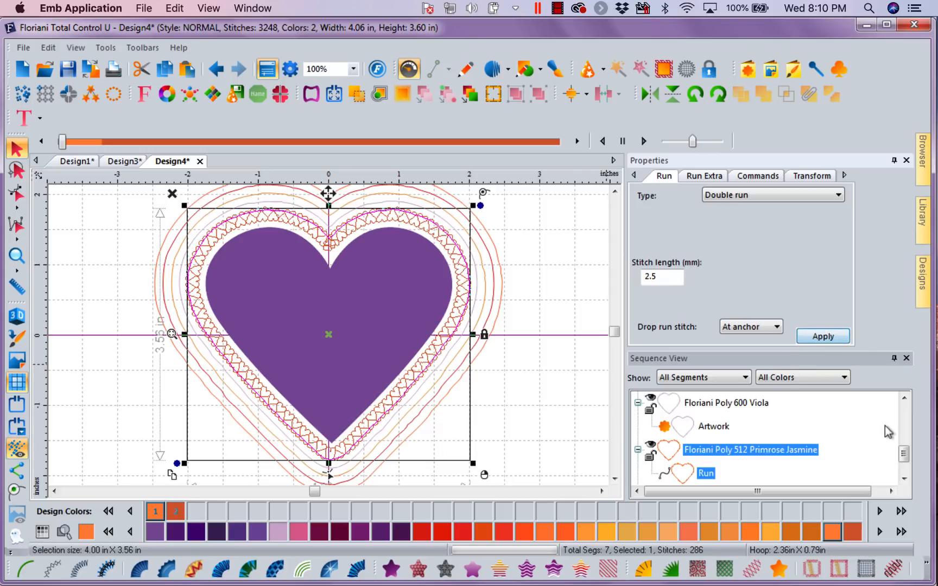
# Convert the Viola outline to a motif run and apply the motif 006_FL_20ps.
pyautogui.click(904, 398)
pyautogui.click(694, 430)
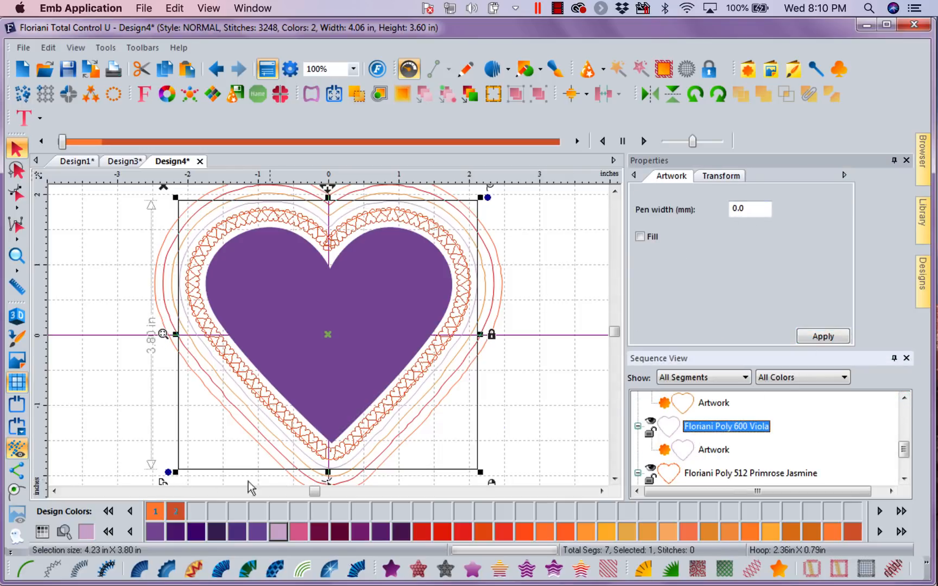
pyautogui.click(52, 569)
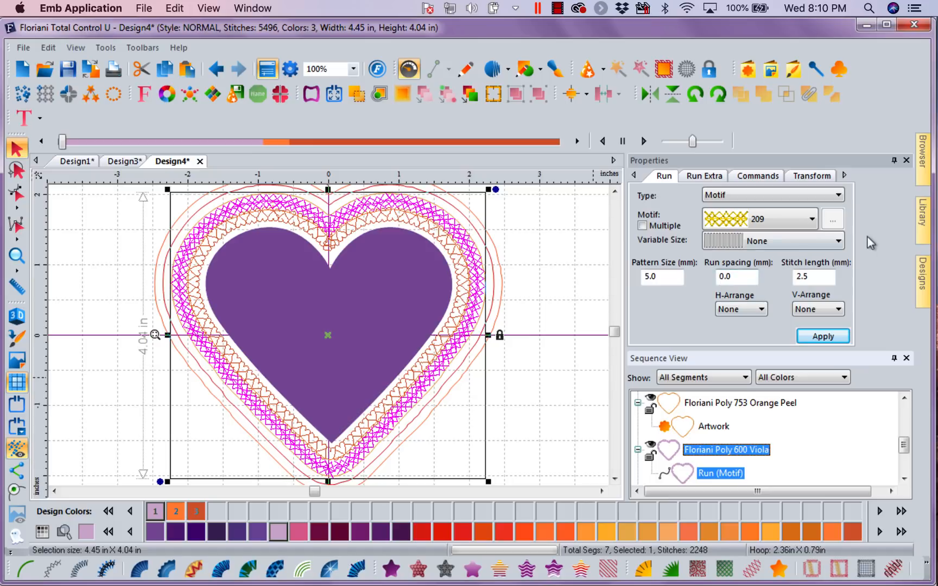
pyautogui.click(812, 219)
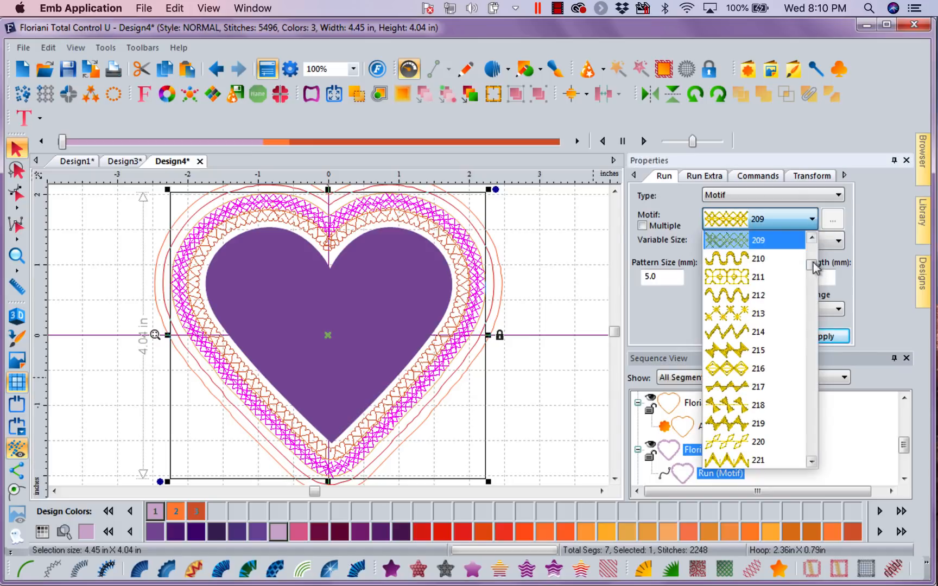
pyautogui.moveTo(812, 265); pyautogui.dragTo(814, 254)
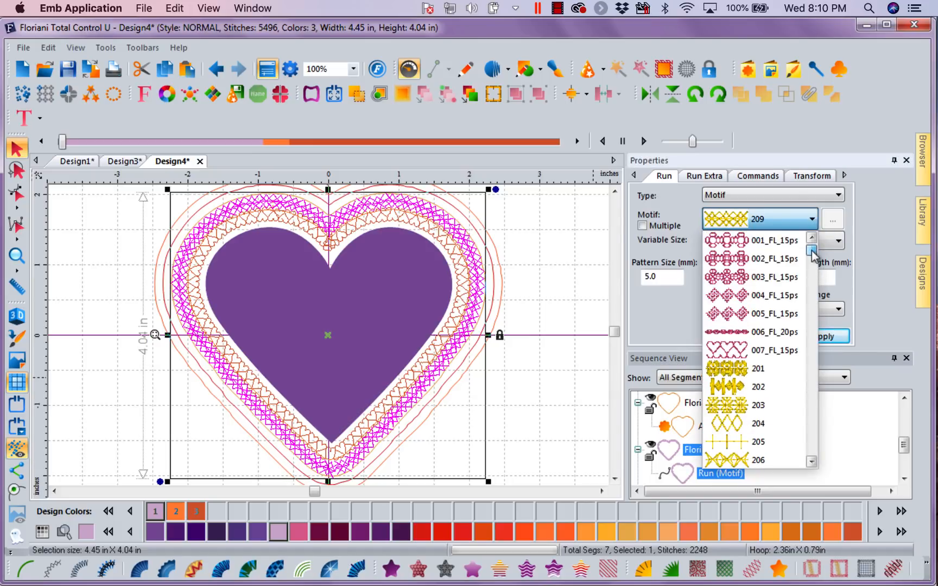
pyautogui.click(759, 333)
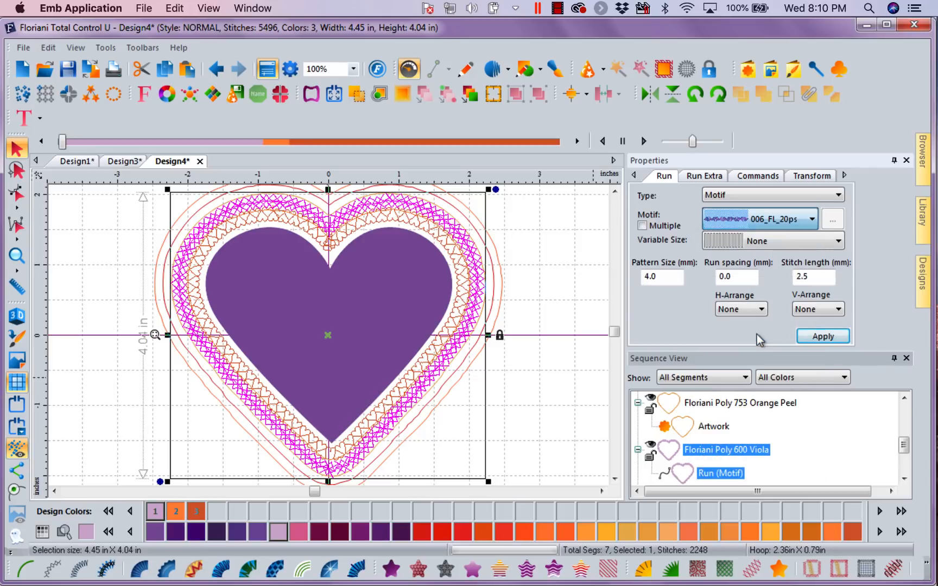
pyautogui.click(814, 337)
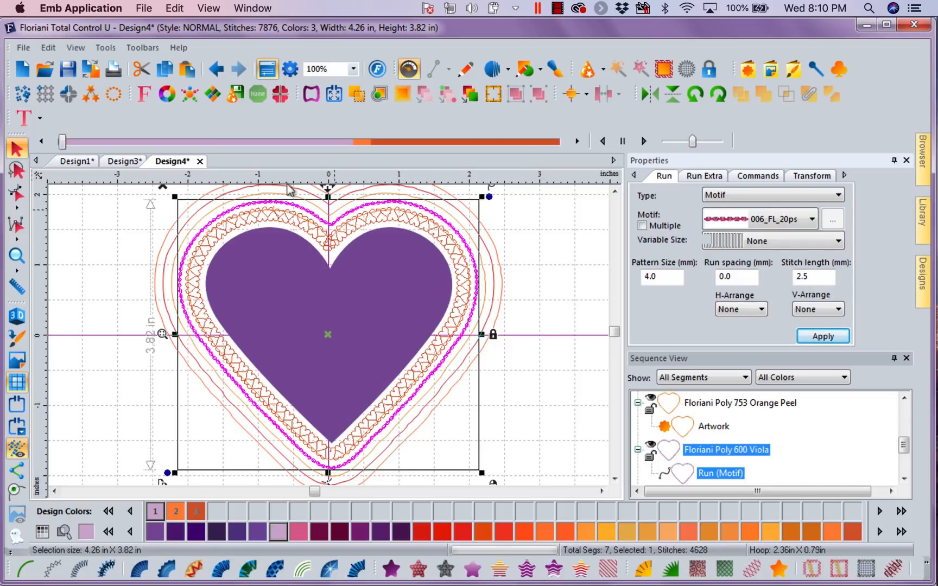
# Switch to Design3 and change the Cantalope outlines' motif to 007_FL_15ps.
pyautogui.click(130, 166)
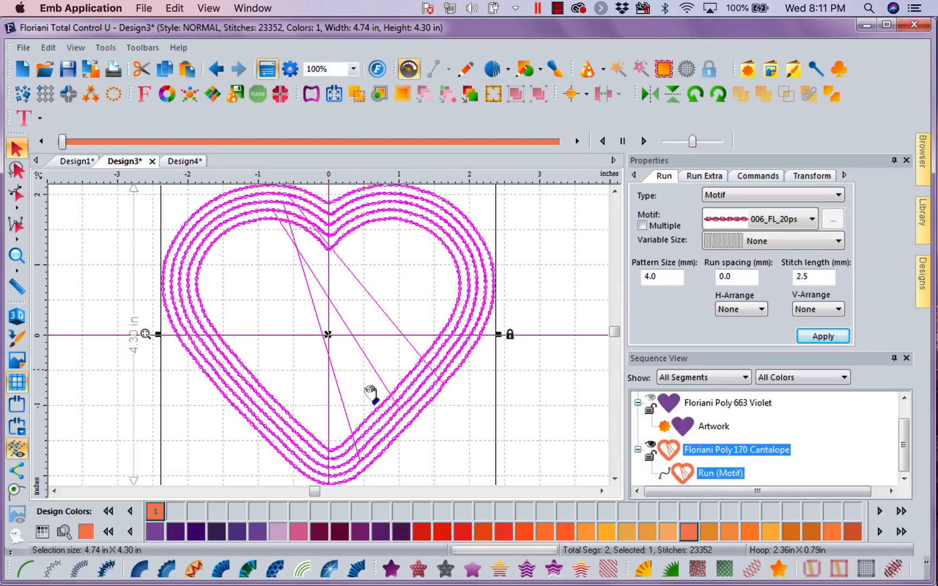
pyautogui.click(811, 220)
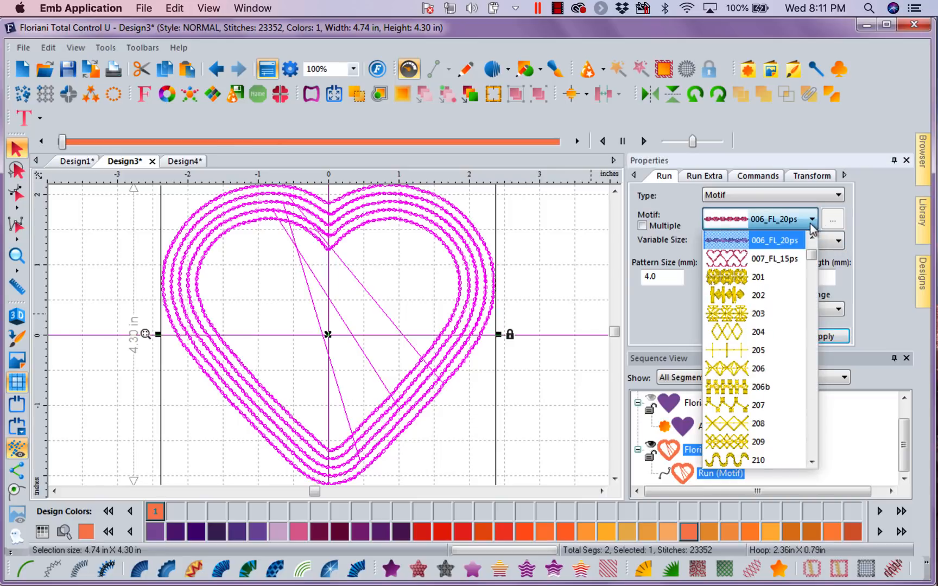
pyautogui.click(788, 259)
pyautogui.click(823, 337)
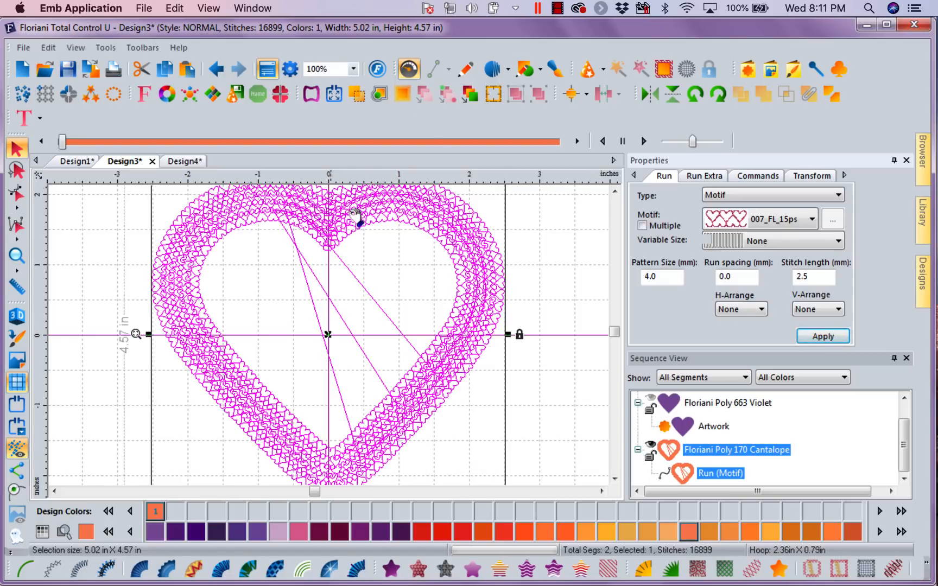
# Start a new design and insert the Heart 004 custom shape as a filled heart about 3.50 in wide.
pyautogui.click(16, 68)
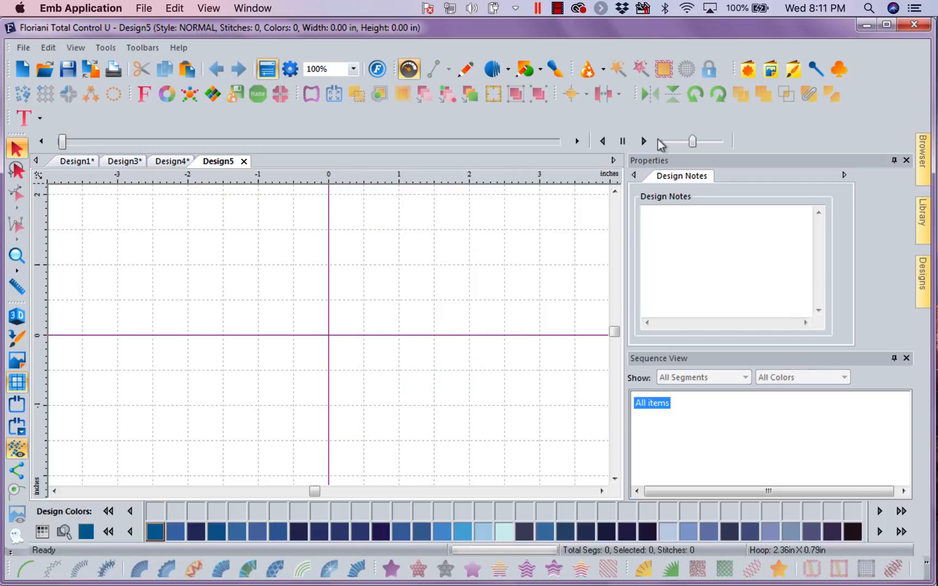
pyautogui.click(747, 69)
pyautogui.moveTo(663, 212); pyautogui.dragTo(666, 314)
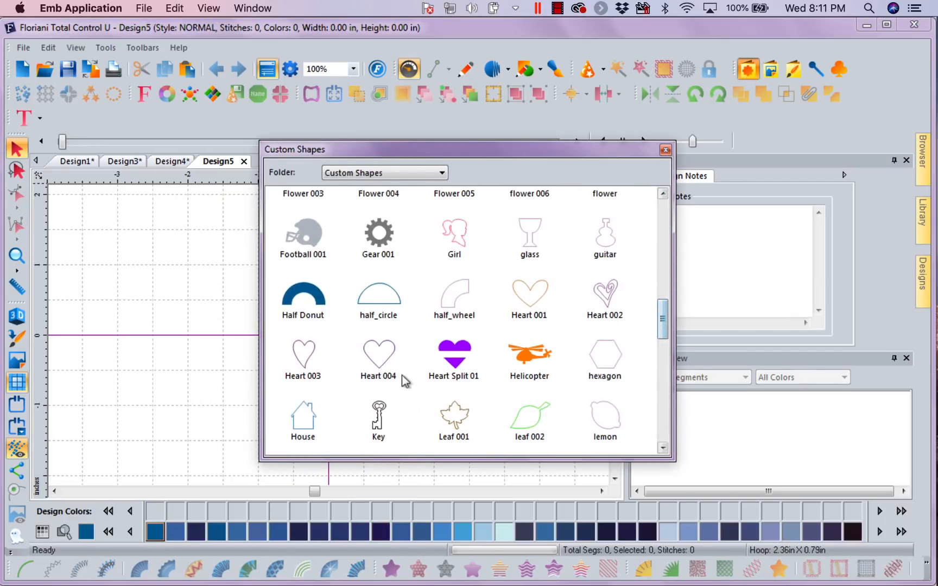
pyautogui.doubleClick(388, 360)
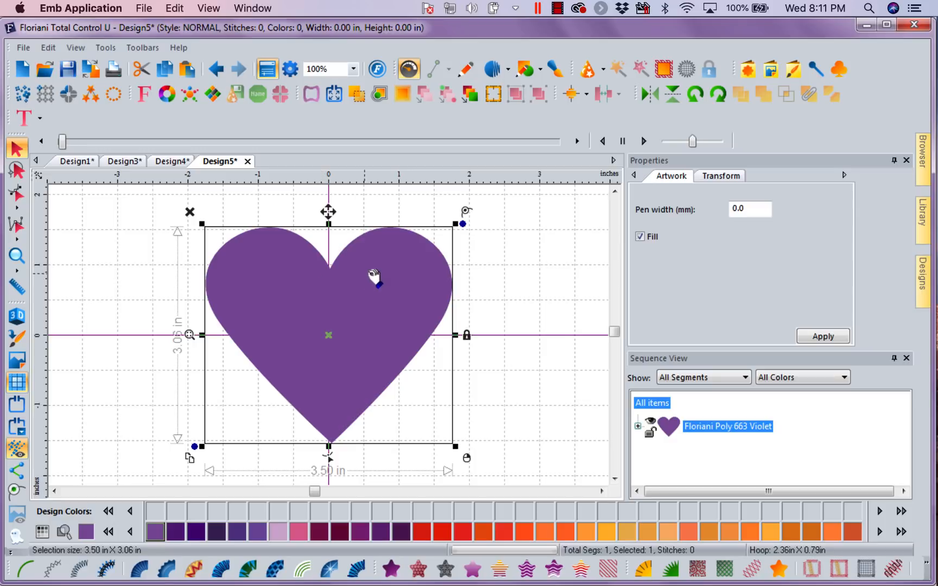
pyautogui.click(380, 94)
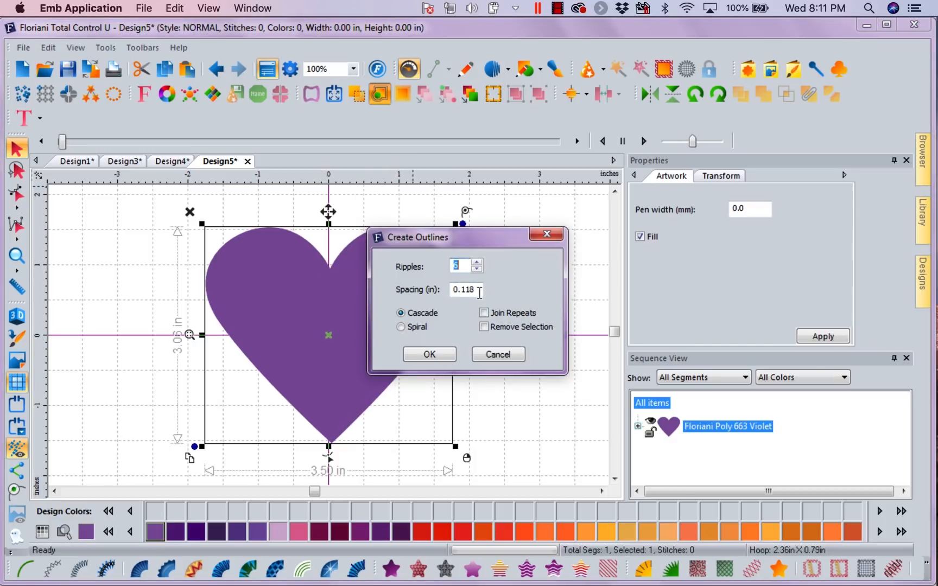
pyautogui.click(546, 234)
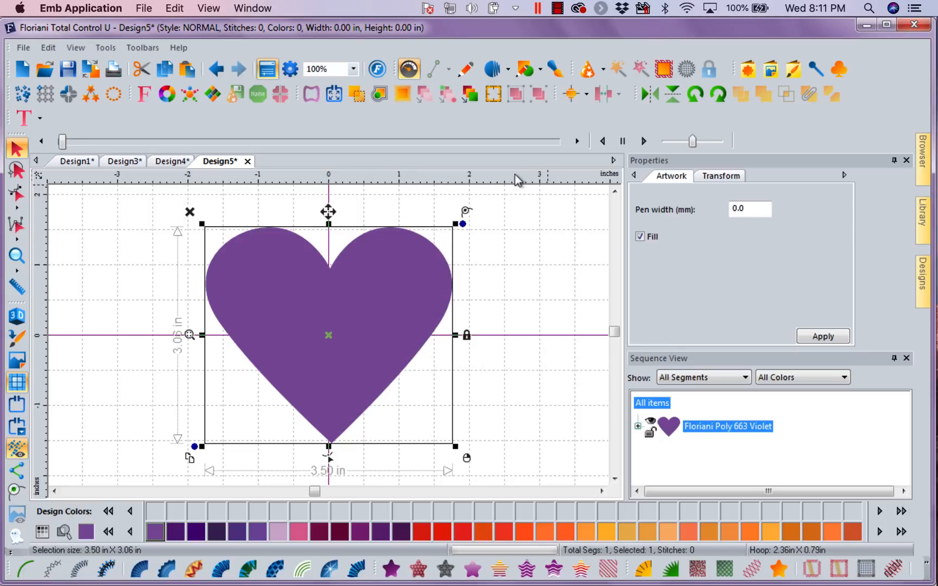
pyautogui.click(379, 94)
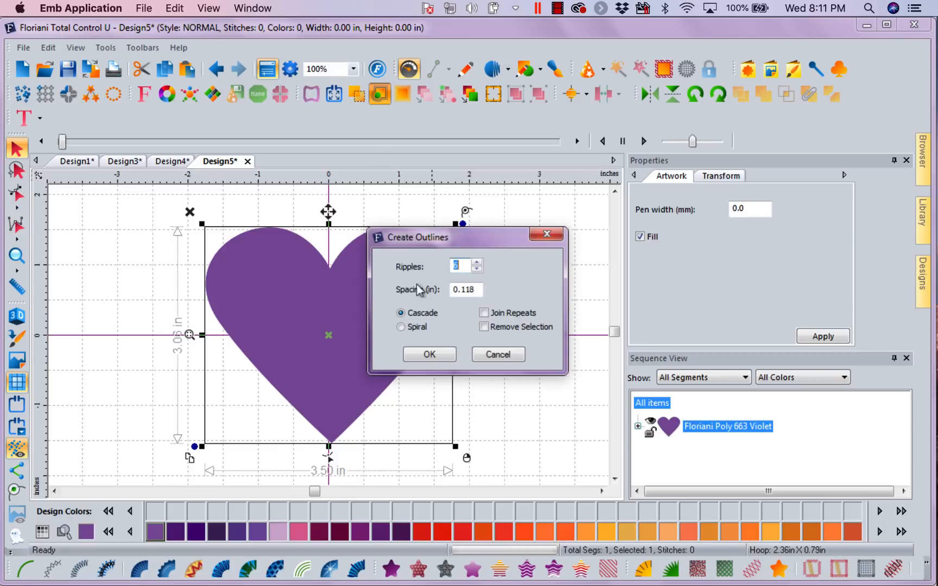
pyautogui.click(553, 236)
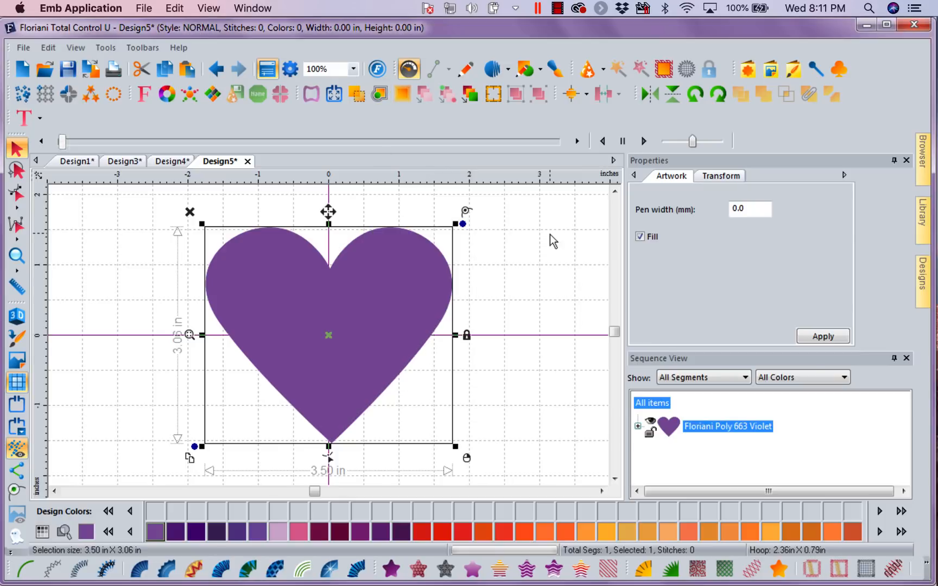
# Switch the measurement units to metric and create six cascade outlines spaced 7 mm apart around the violet heart.
pyautogui.rightClick(550, 182)
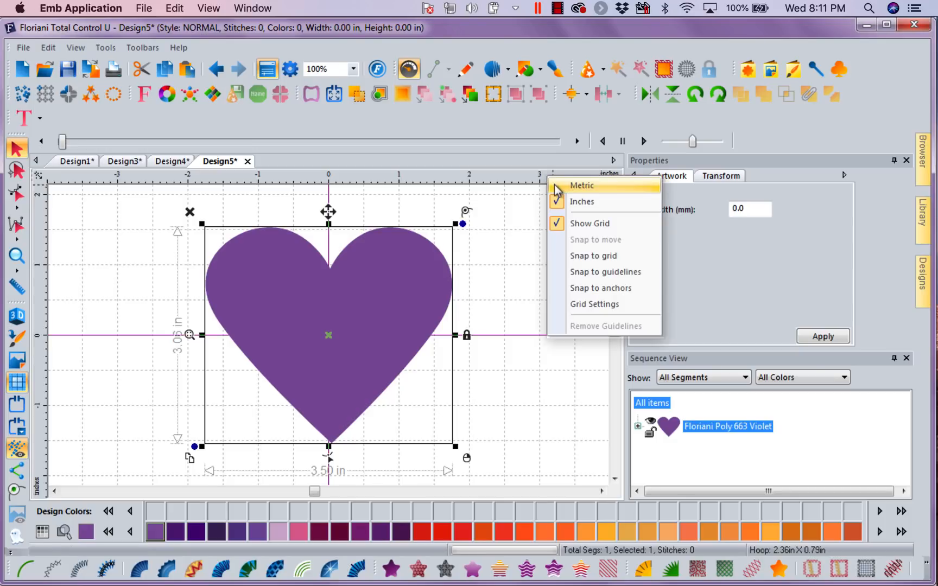
pyautogui.click(555, 188)
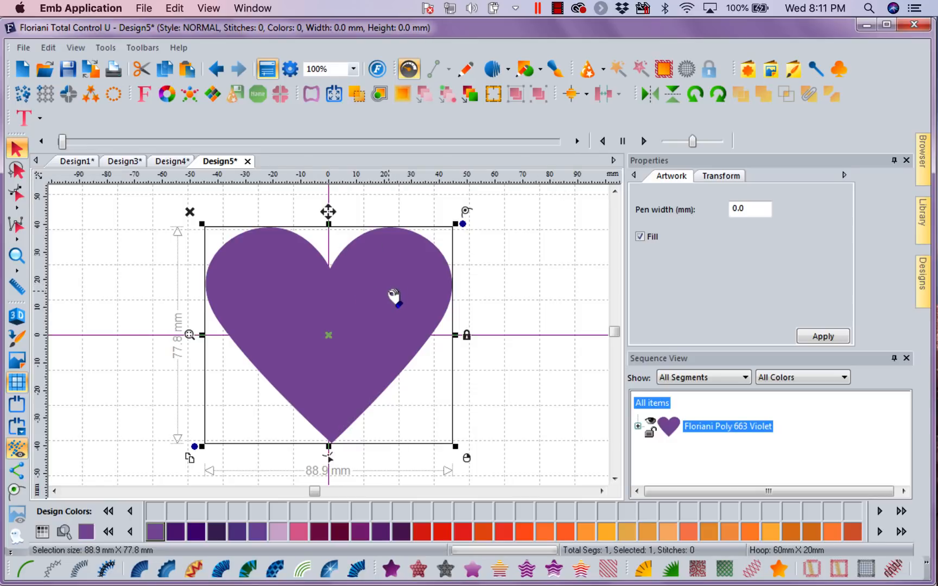
pyautogui.click(380, 96)
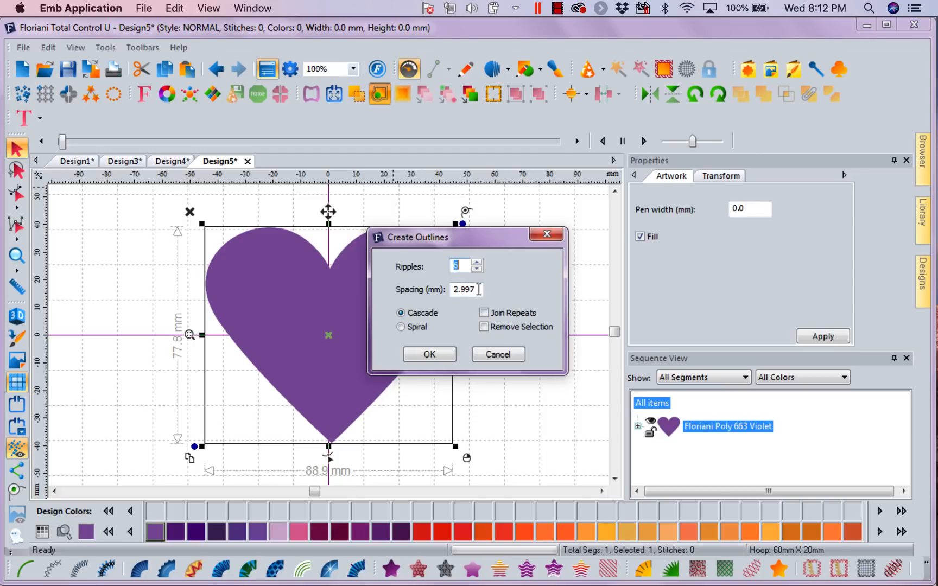
pyautogui.write('6')
pyautogui.doubleClick(481, 290)
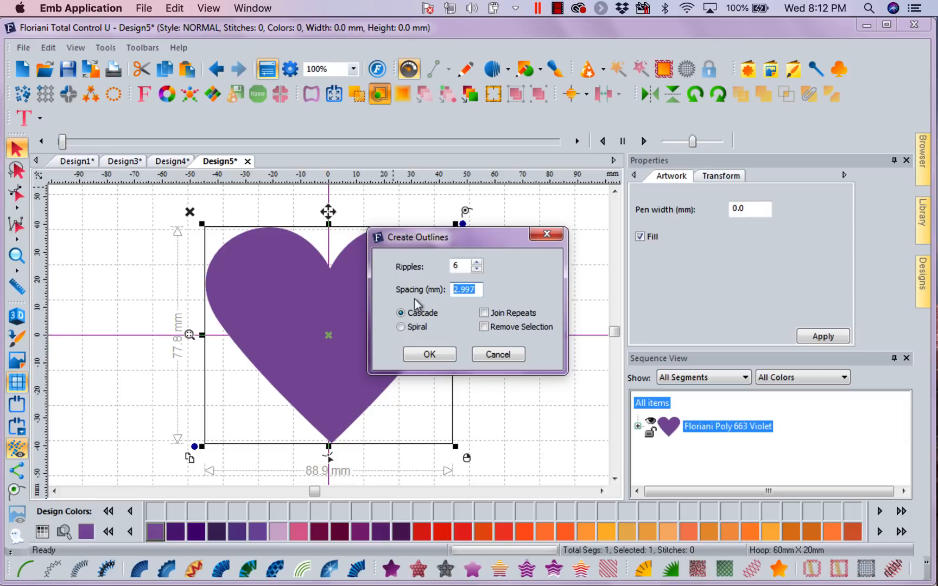
pyautogui.write('8')
pyautogui.click(429, 354)
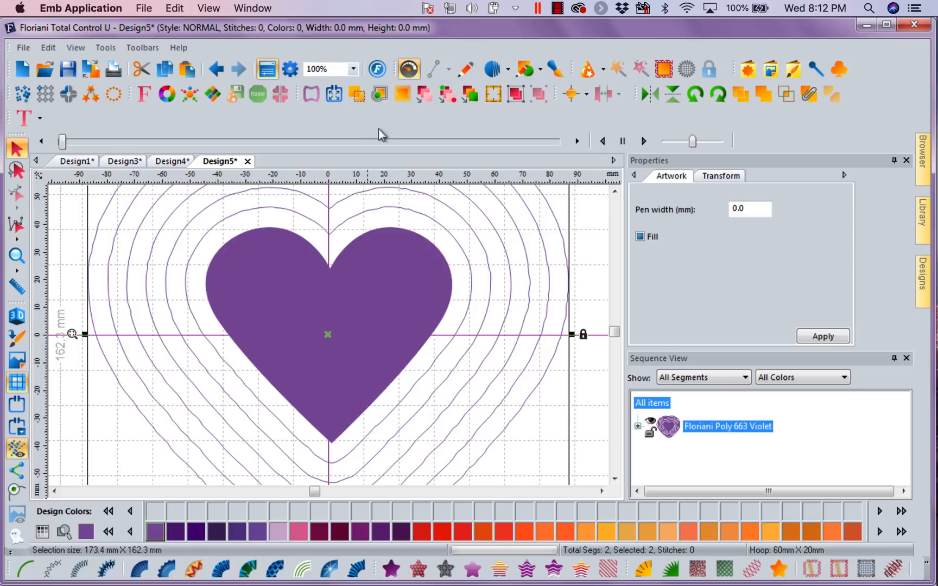
# Add three more cascade outlines spaced 12 mm apart around the heart and its existing outlines.
pyautogui.click(380, 98)
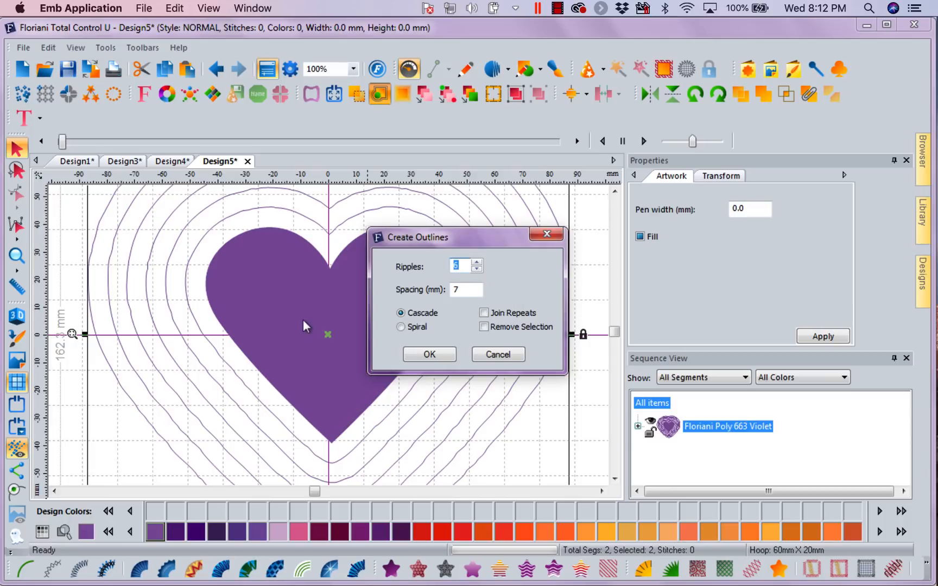
pyautogui.click(463, 289)
pyautogui.write('12')
pyautogui.click(477, 268)
pyautogui.write('3')
pyautogui.click(429, 357)
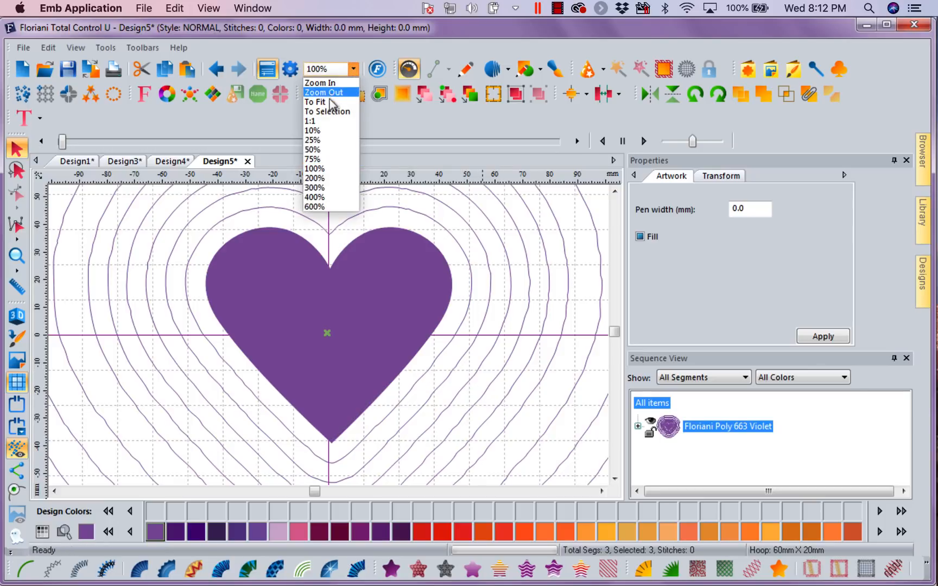
pyautogui.click(327, 103)
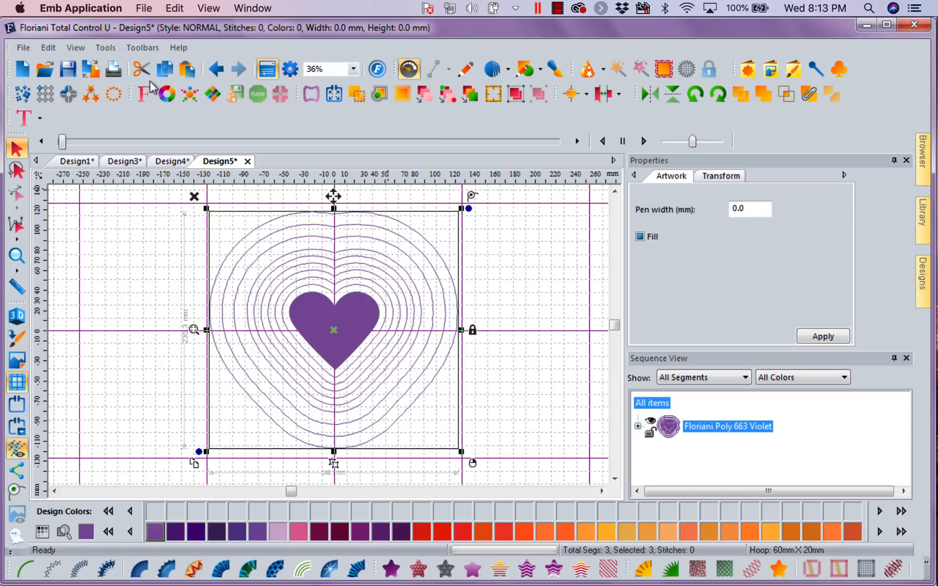
# Start a new design and insert the Heart 004 custom shape as a filled heart about 88.9 mm wide.
pyautogui.click(20, 74)
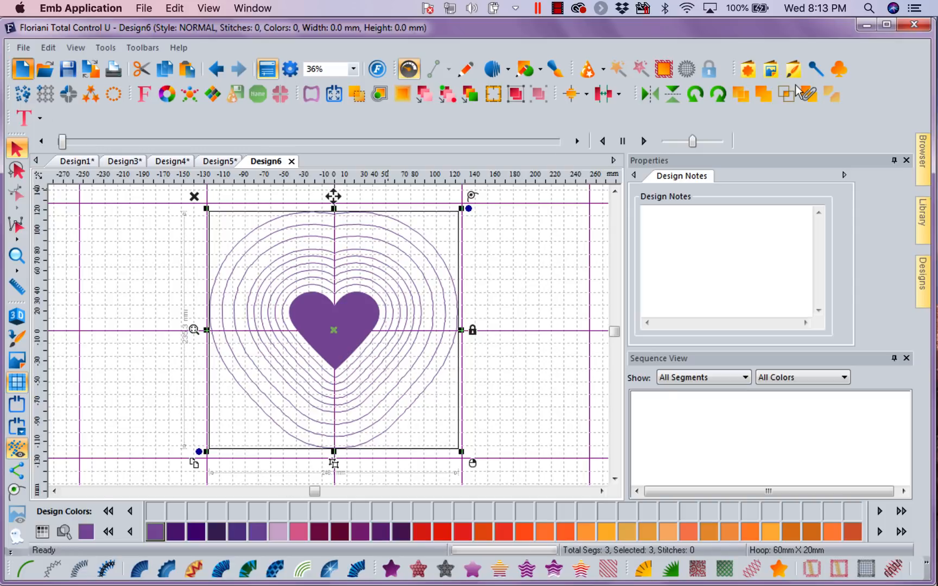
pyautogui.click(748, 69)
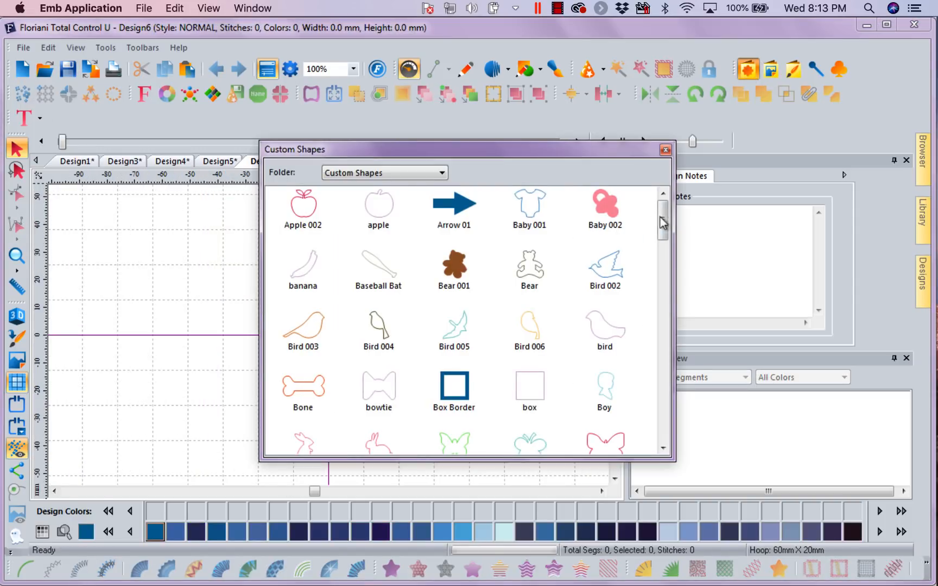
pyautogui.moveTo(662, 220); pyautogui.dragTo(668, 317)
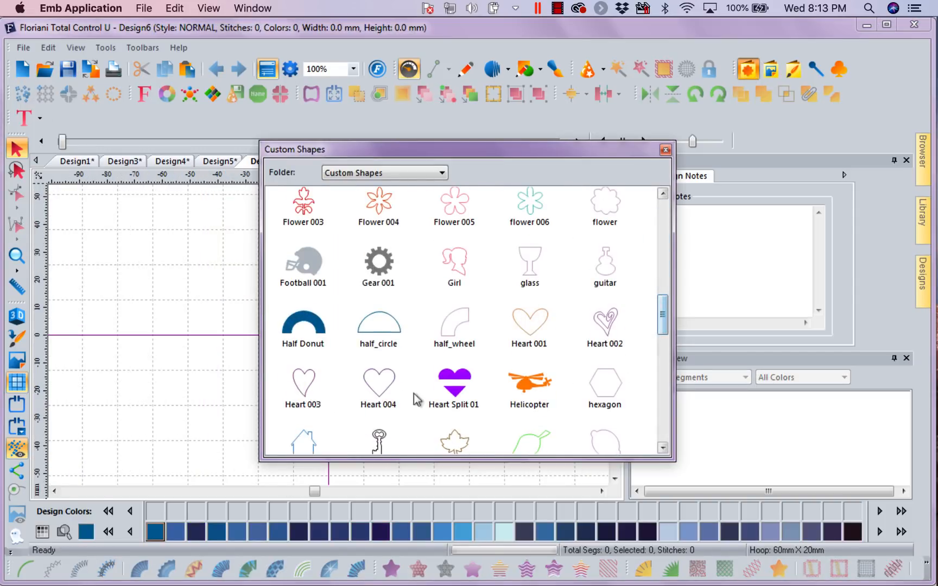
pyautogui.click(384, 387)
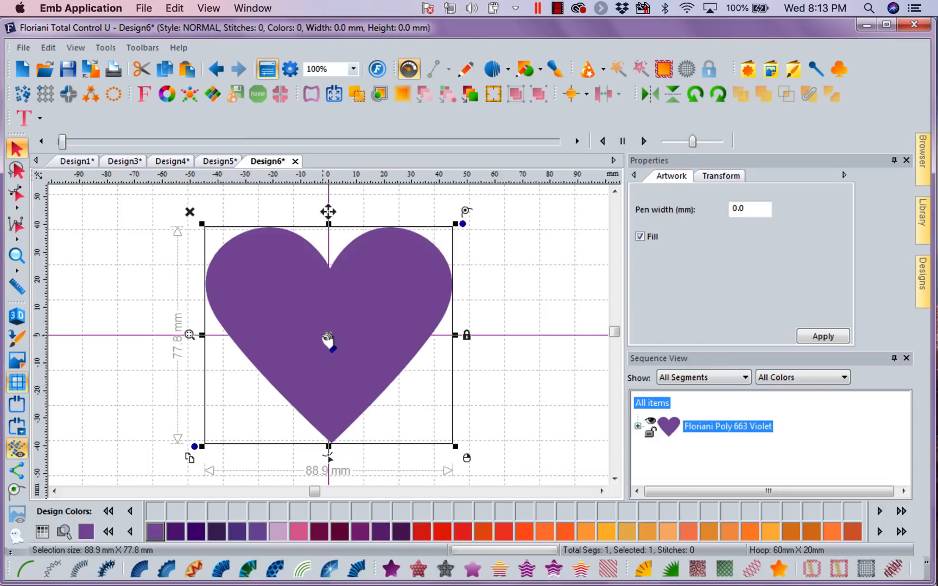
# Try a fancy fill on the heart and convert it to a motif fill.
pyautogui.click(418, 569)
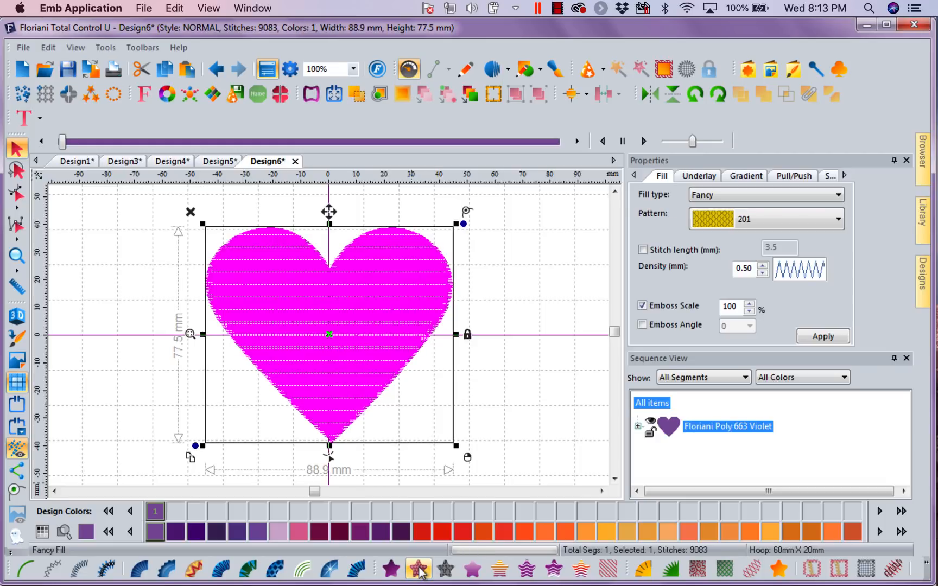
pyautogui.click(445, 569)
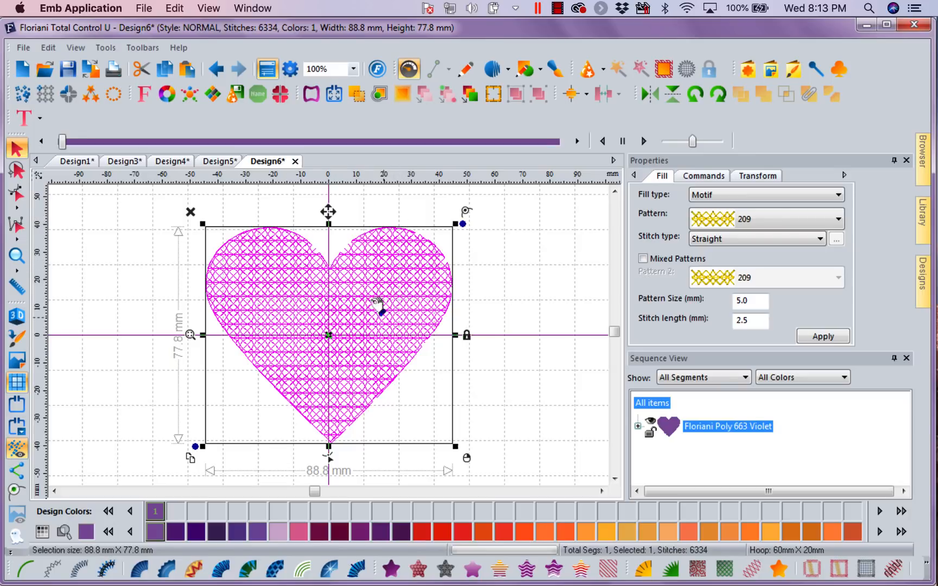
pyautogui.rightClick(340, 296)
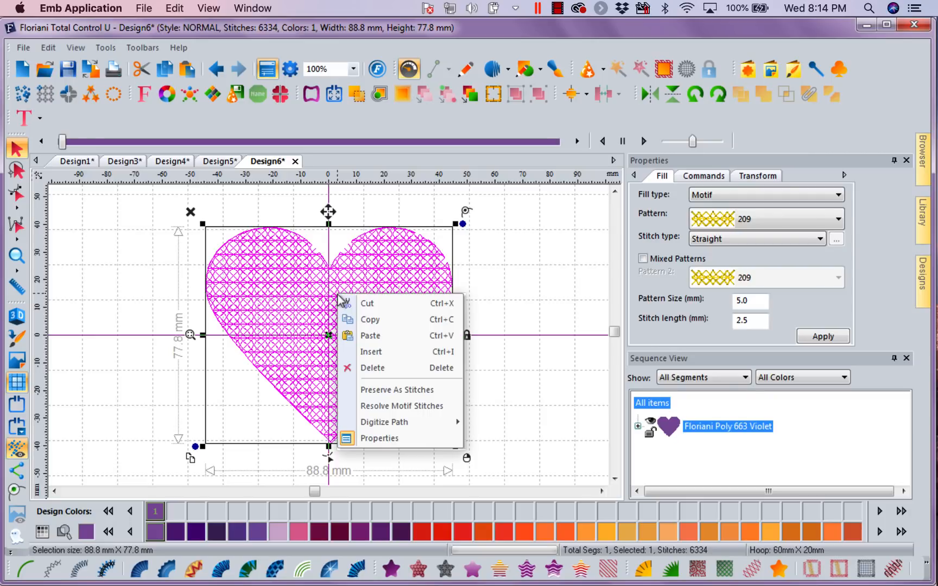
pyautogui.click(541, 201)
pyautogui.click(334, 335)
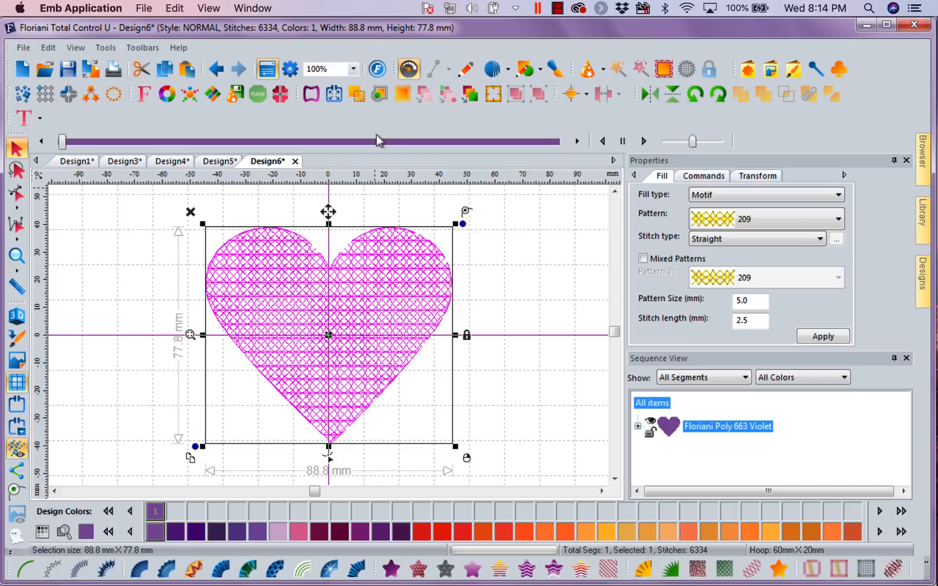
# Create a single cascade outline with 0 mm spacing around the motif-filled heart.
pyautogui.click(380, 93)
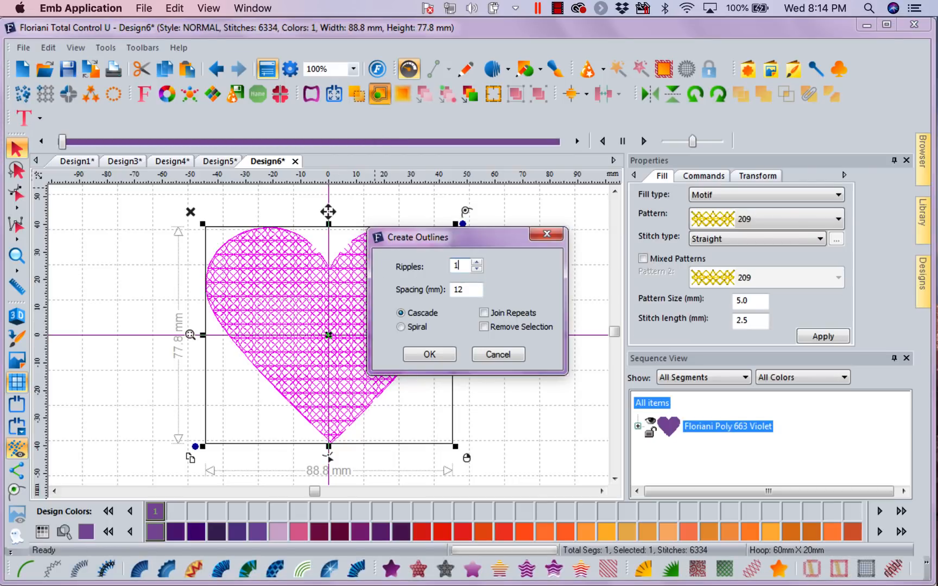
pyautogui.moveTo(474, 291); pyautogui.dragTo(410, 293)
pyautogui.write('0')
pyautogui.click(429, 354)
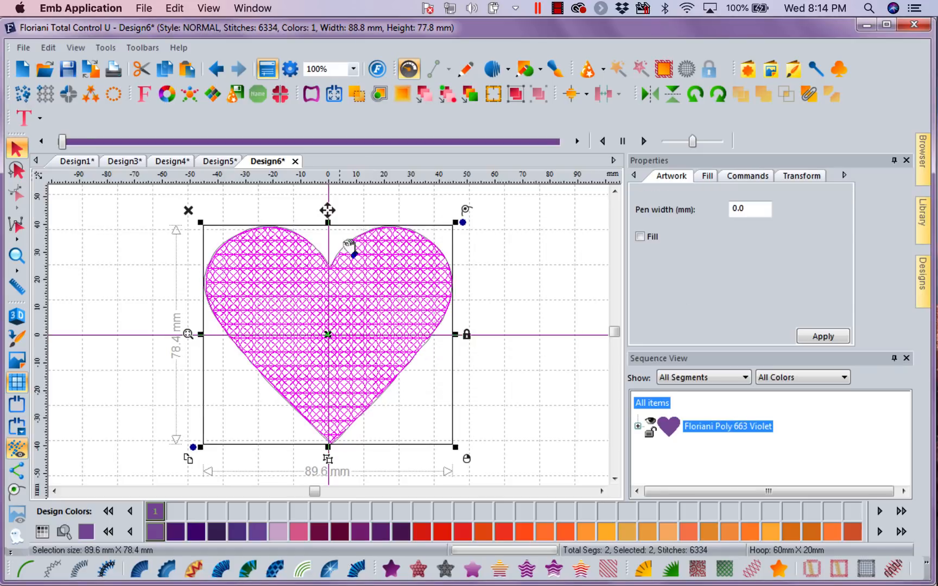
# Recolor the heart's outline artwork to Floriani Poly 526 Bijol, leaving the motif fill violet.
pyautogui.click(638, 426)
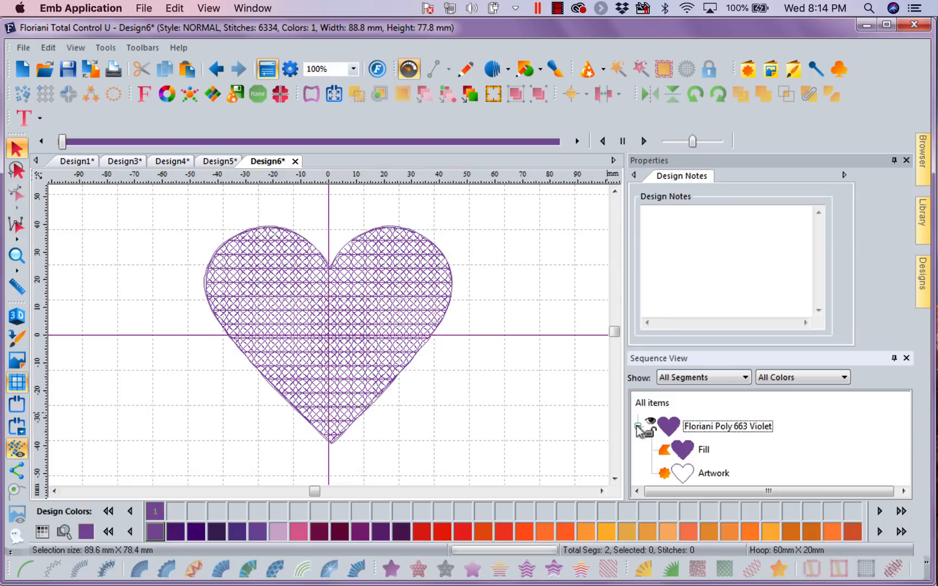
pyautogui.click(710, 474)
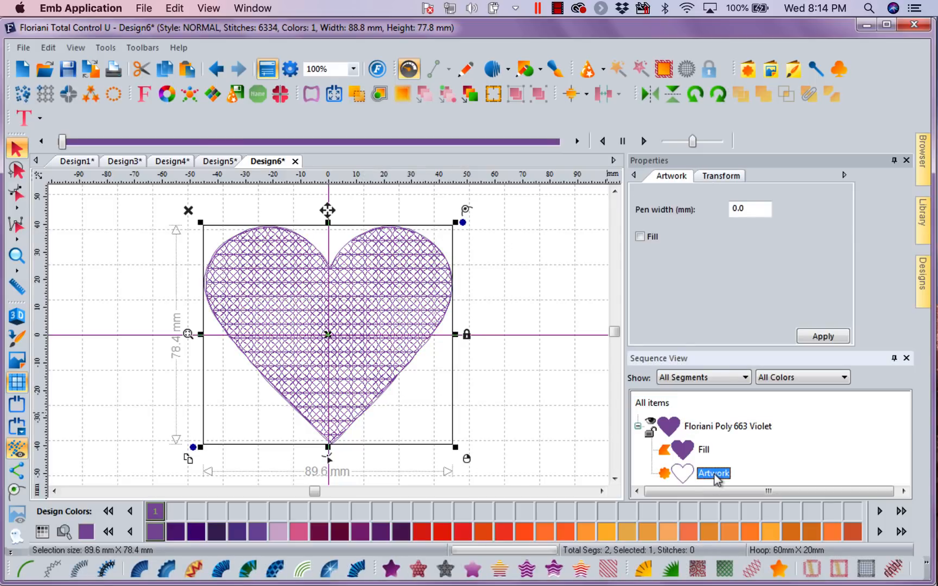
pyautogui.click(564, 531)
pyautogui.click(544, 335)
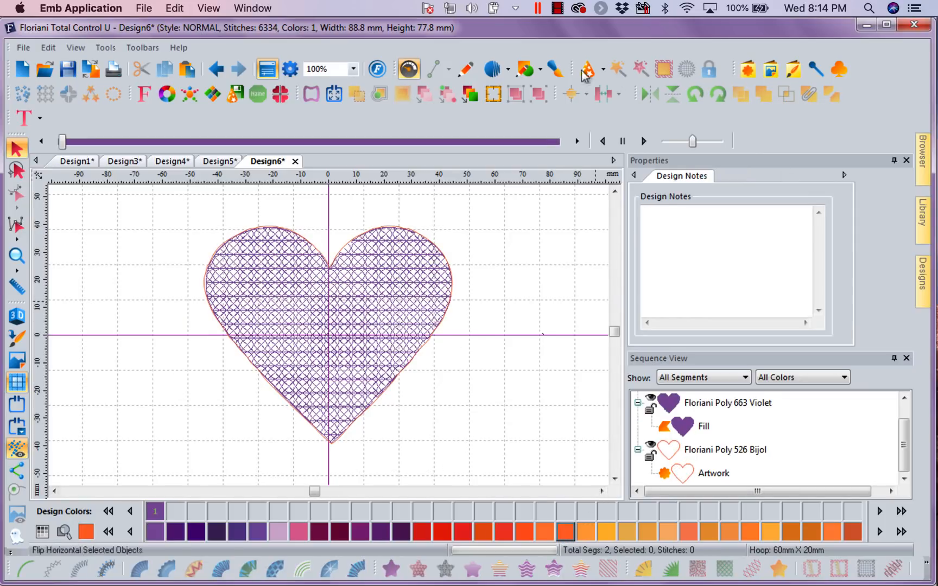
# Draw a rectangle about 127.5 by 101.1 mm around the heart and select it.
pyautogui.click(540, 70)
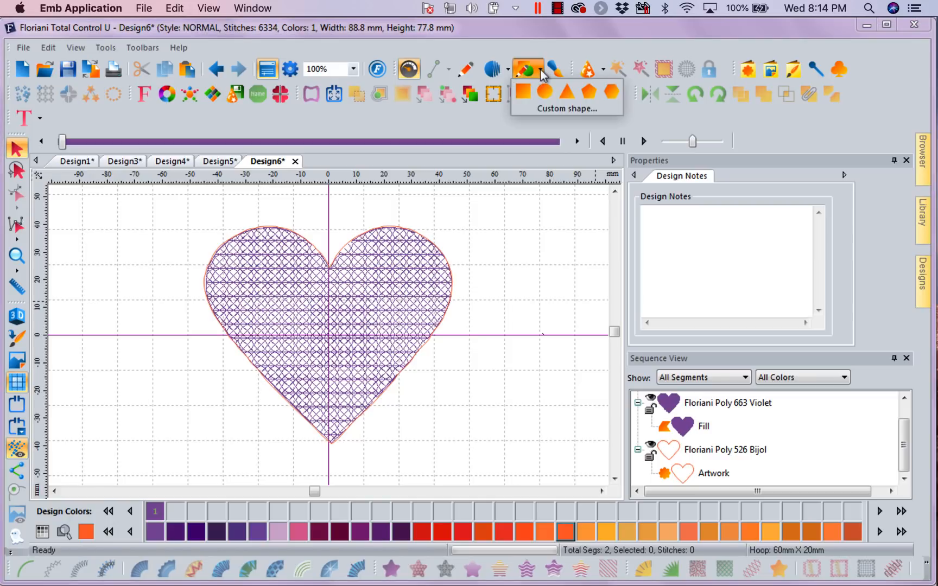
pyautogui.click(524, 95)
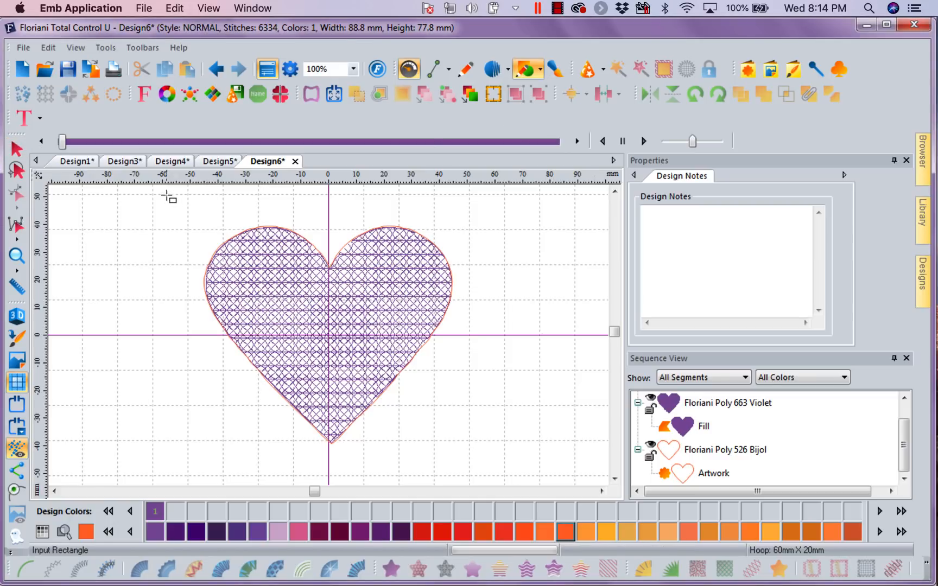
pyautogui.moveTo(166, 196); pyautogui.dragTo(308, 200)
pyautogui.moveTo(436, 220); pyautogui.dragTo(519, 477)
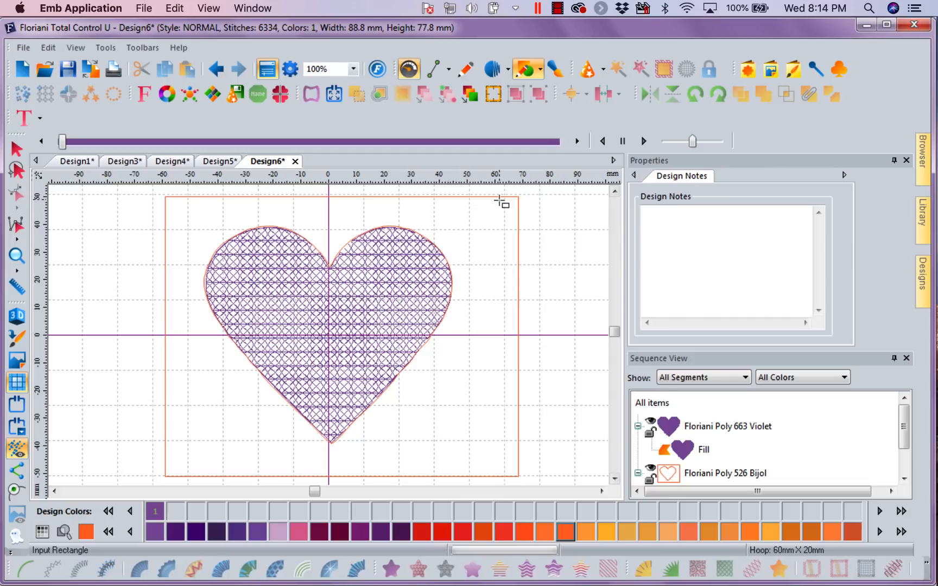
pyautogui.click(17, 147)
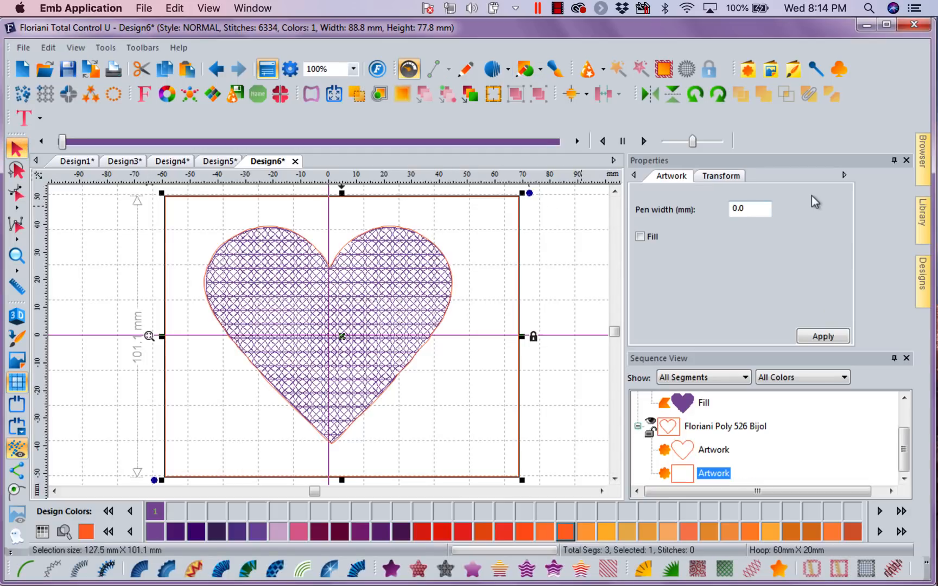
# Turn off the rectangle's aspect ratio lock and resize it to 8 in wide by 8 in high.
pyautogui.click(730, 176)
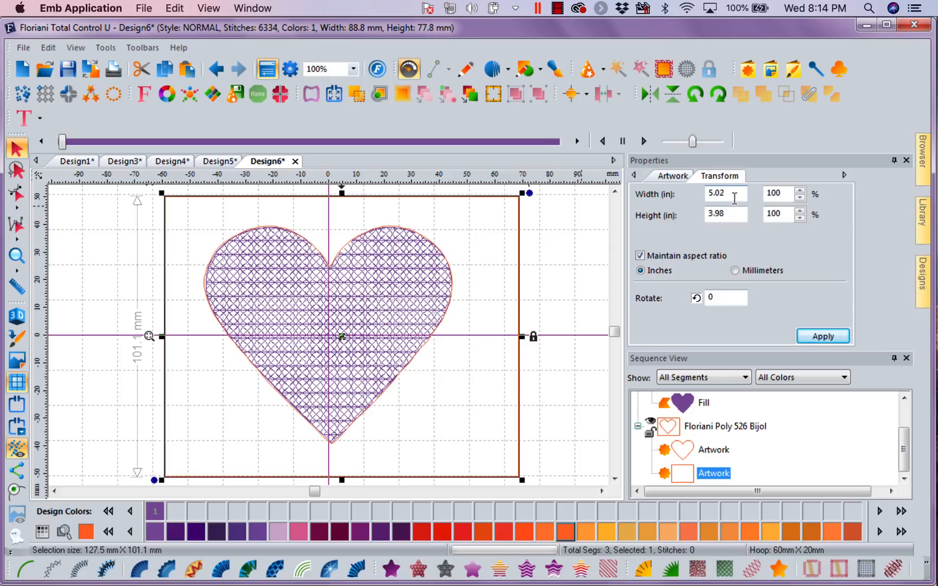
pyautogui.moveTo(734, 198); pyautogui.dragTo(577, 182)
pyautogui.write('8')
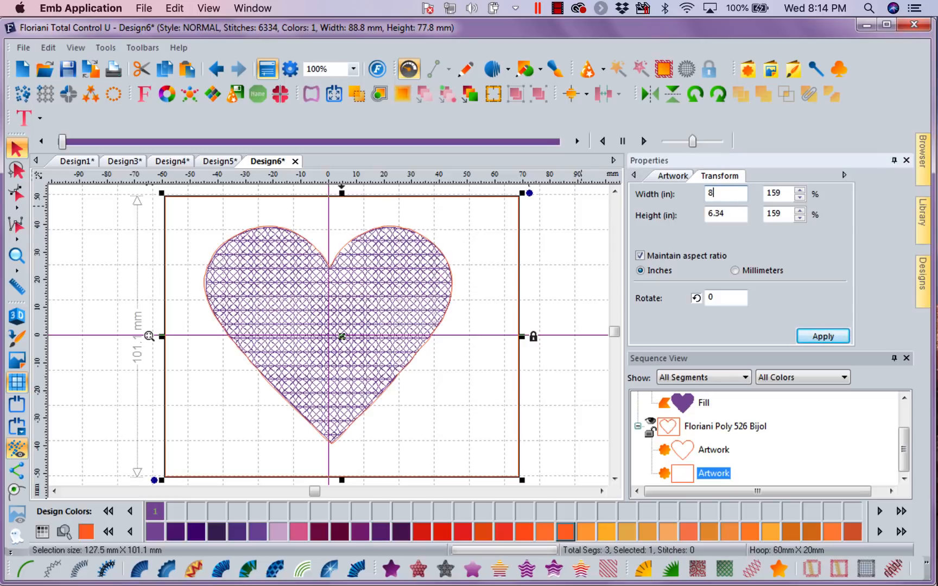
pyautogui.click(640, 255)
pyautogui.moveTo(730, 218); pyautogui.dragTo(542, 221)
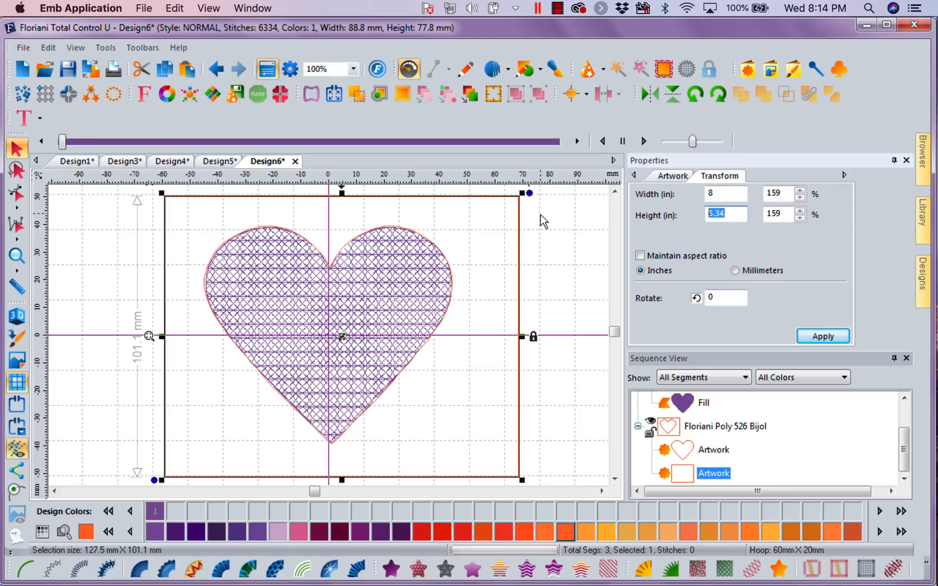
pyautogui.write('8')
pyautogui.click(823, 337)
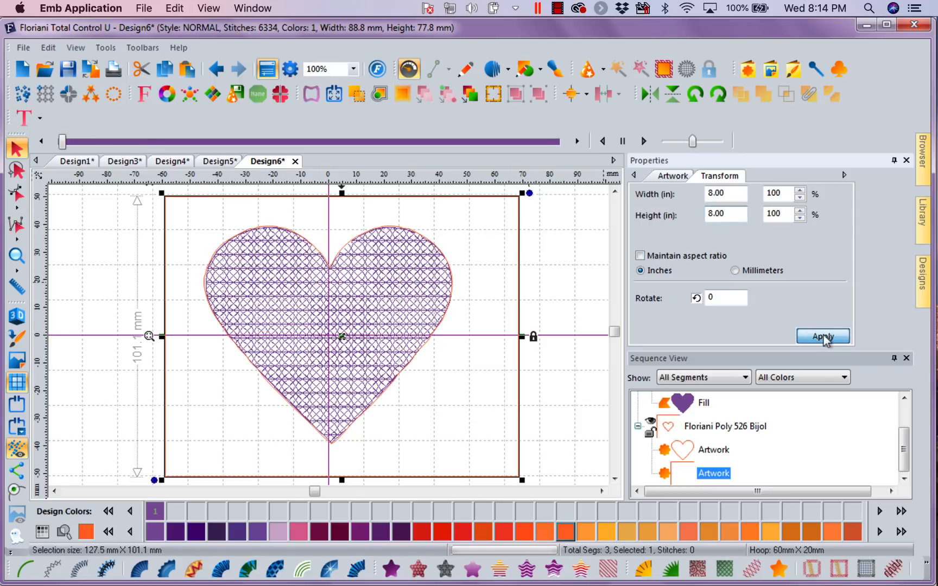
pyautogui.click(353, 69)
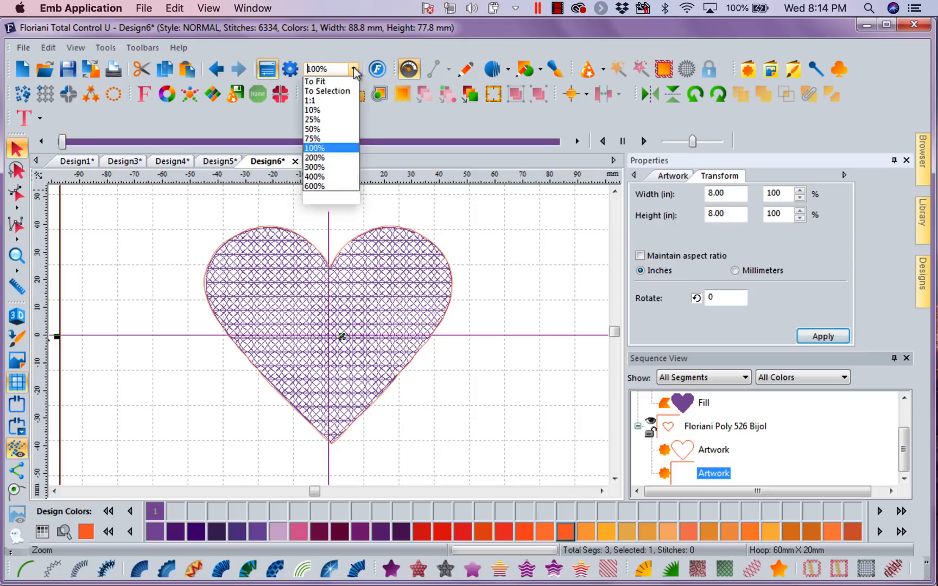
pyautogui.click(326, 102)
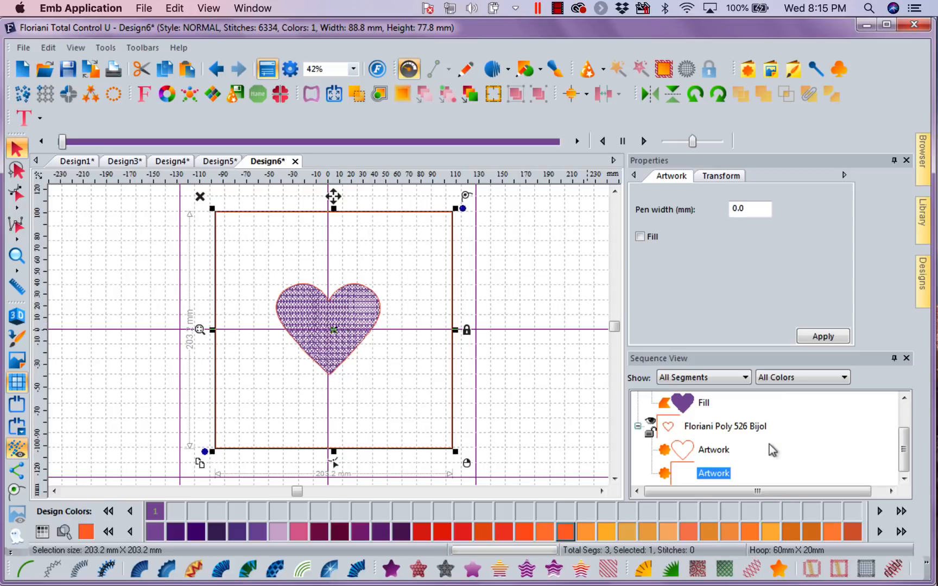
# Combine the heart outline and the square artwork into a single path and turn on its fill.
pyautogui.click(713, 450)
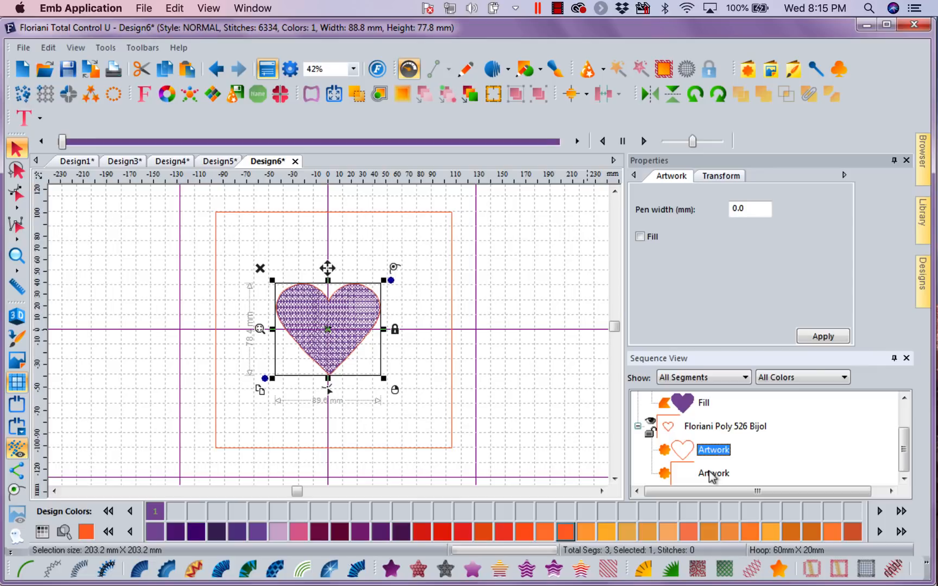
pyautogui.keyDown('ctrl'); pyautogui.click(711, 473); pyautogui.keyUp('ctrl')
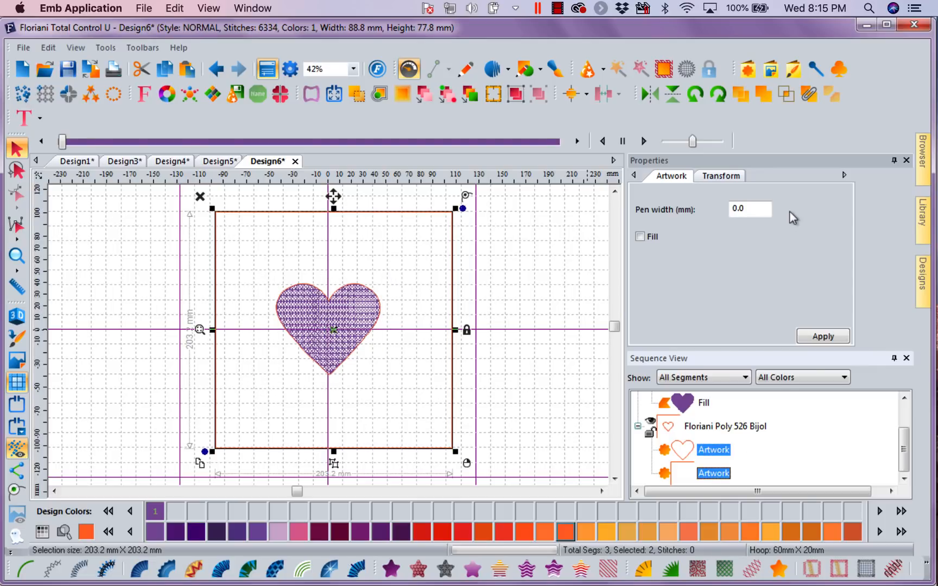
pyautogui.click(808, 95)
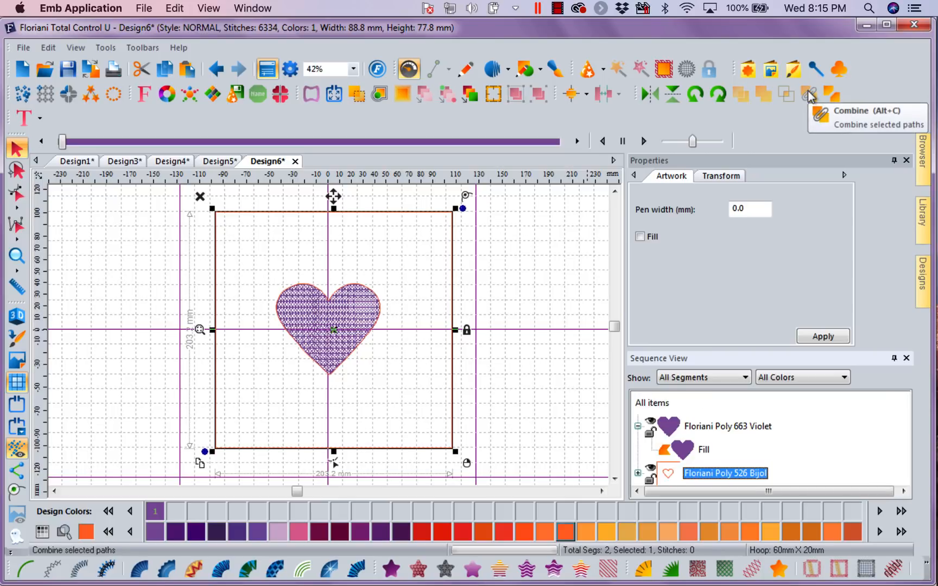
pyautogui.click(641, 237)
pyautogui.click(830, 336)
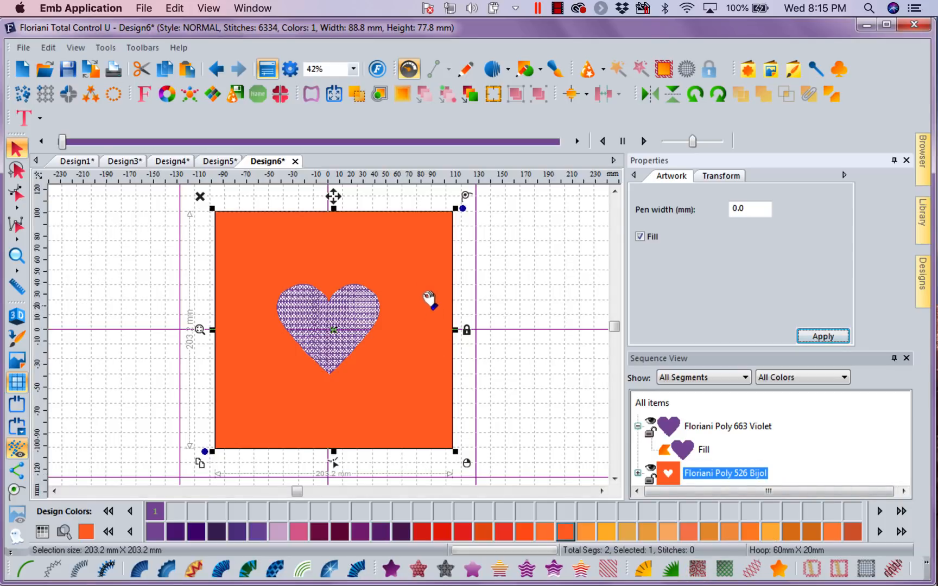
# Convert the combined square to a motif fill using pattern 204 with a 25 mm pattern size.
pyautogui.click(445, 569)
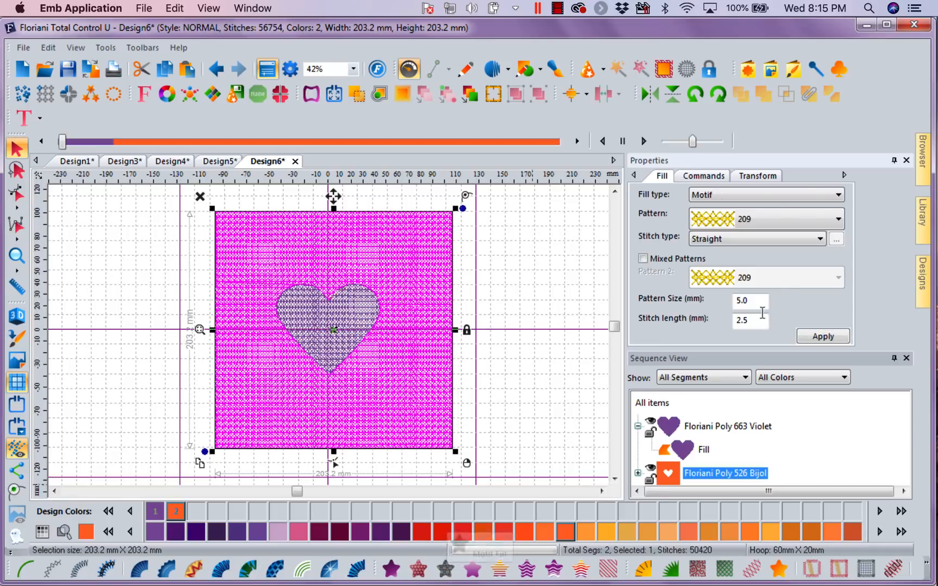
pyautogui.click(839, 219)
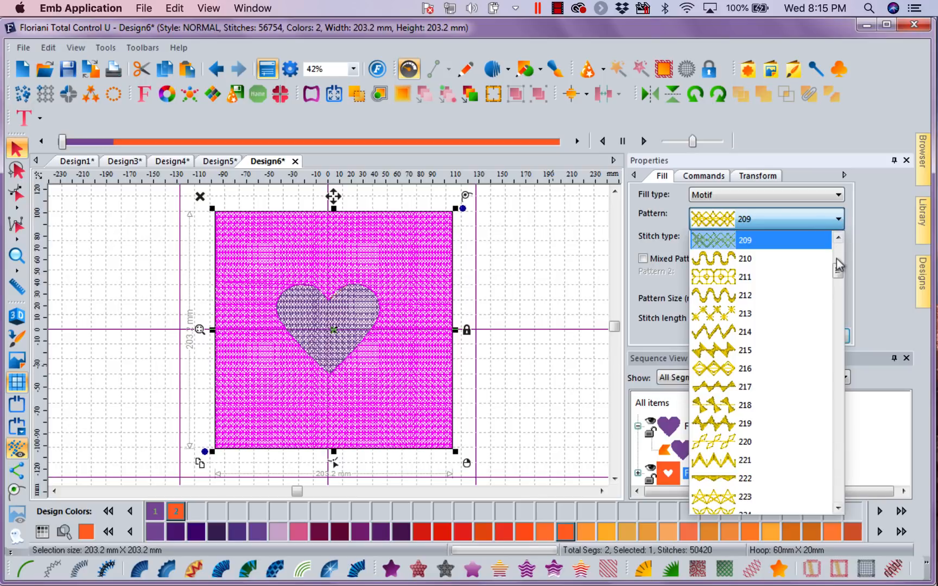
pyautogui.moveTo(839, 274); pyautogui.dragTo(839, 249)
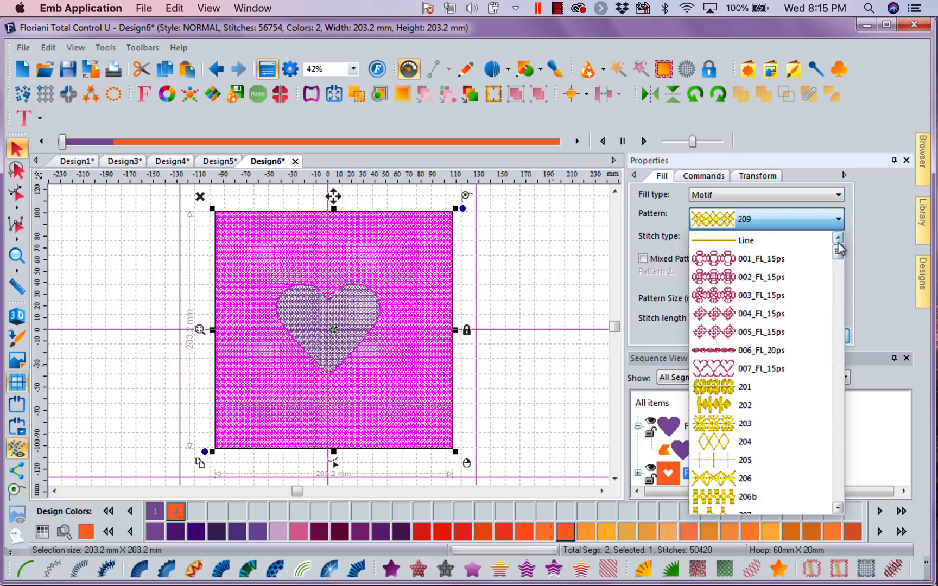
pyautogui.click(757, 442)
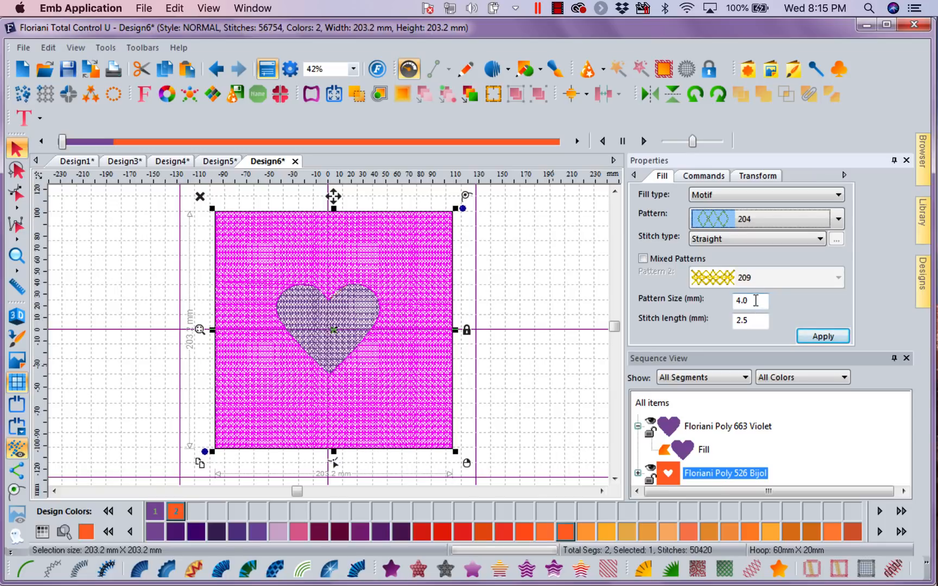
pyautogui.moveTo(755, 300); pyautogui.dragTo(679, 301)
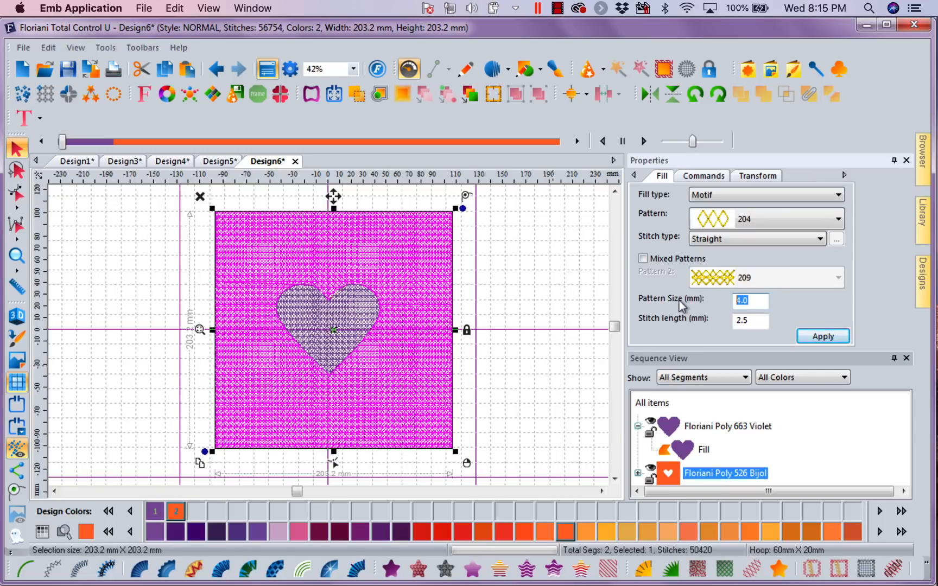
pyautogui.write('25')
pyautogui.click(824, 337)
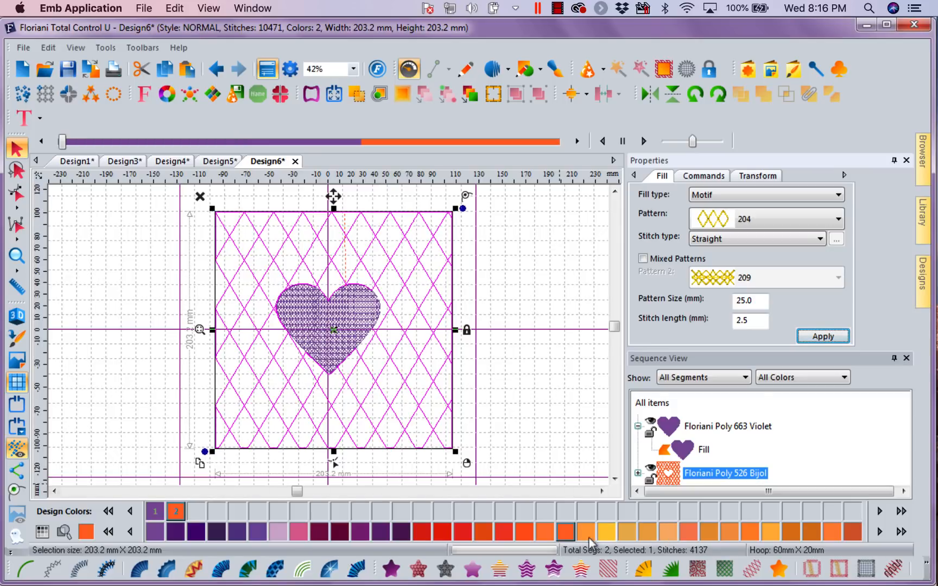
# Change the fill around the heart to the wave stitch type with line pattern and set its density to 8 mm.
pyautogui.click(526, 570)
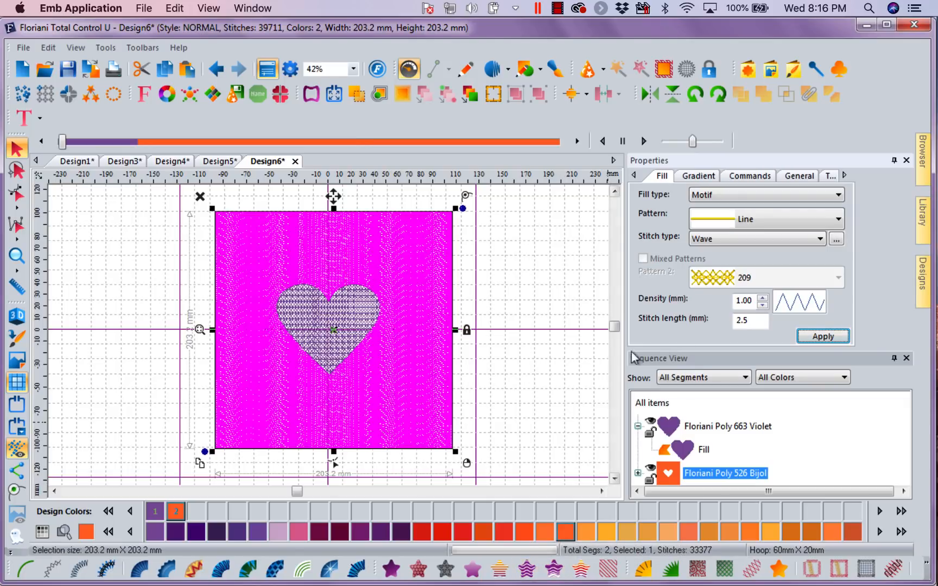
pyautogui.doubleClick(754, 302)
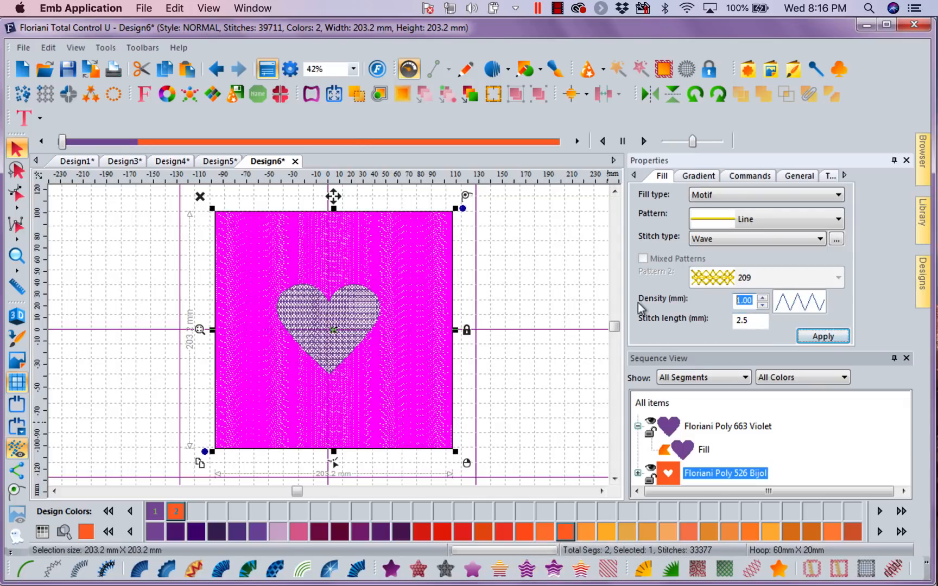
pyautogui.write('8')
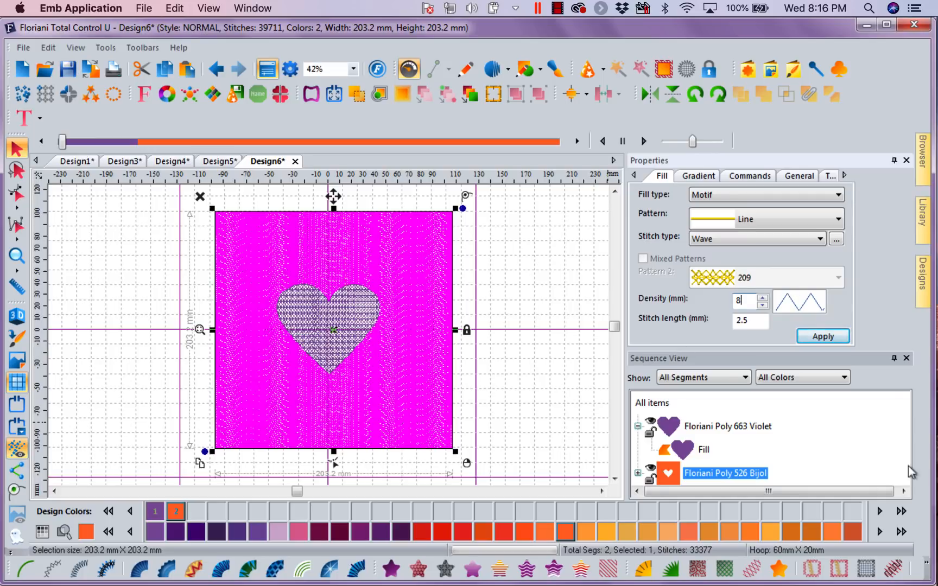
pyautogui.click(823, 336)
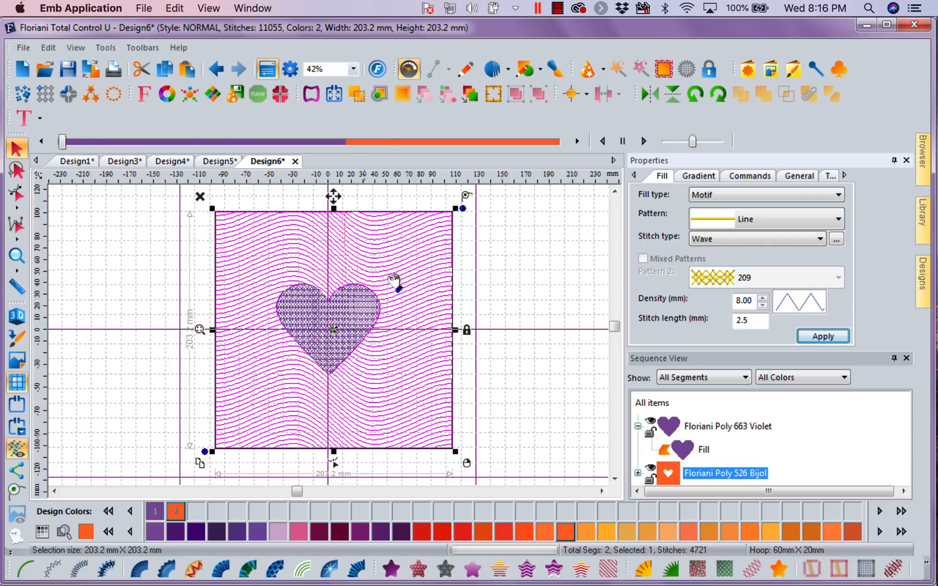
# Create a single cascade outline with 0 mm spacing around the wave-filled square.
pyautogui.click(380, 97)
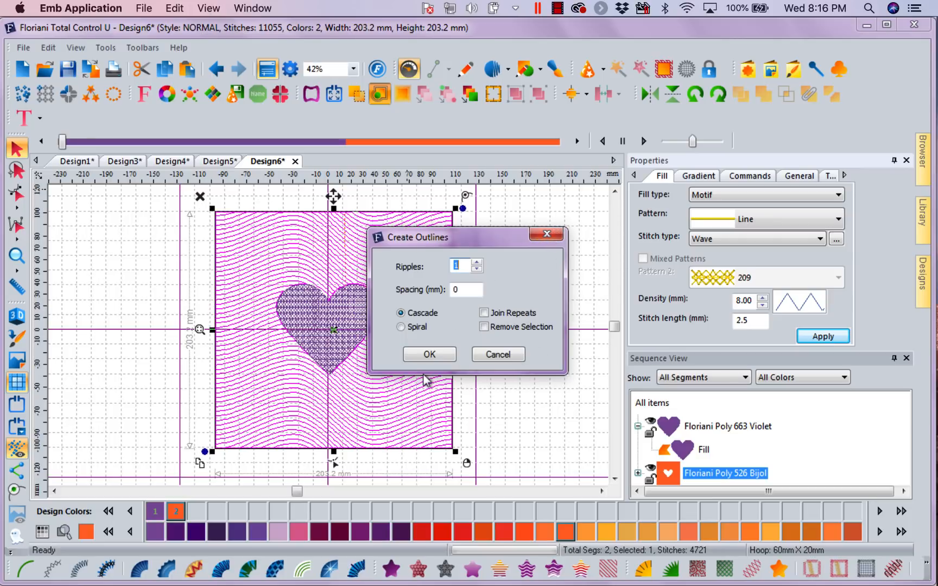
pyautogui.click(430, 354)
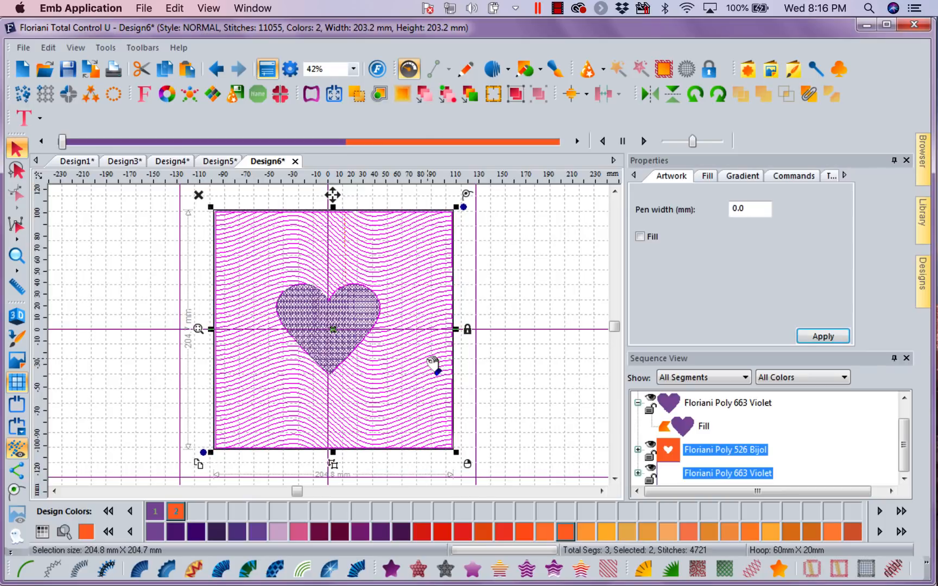
pyautogui.click(379, 97)
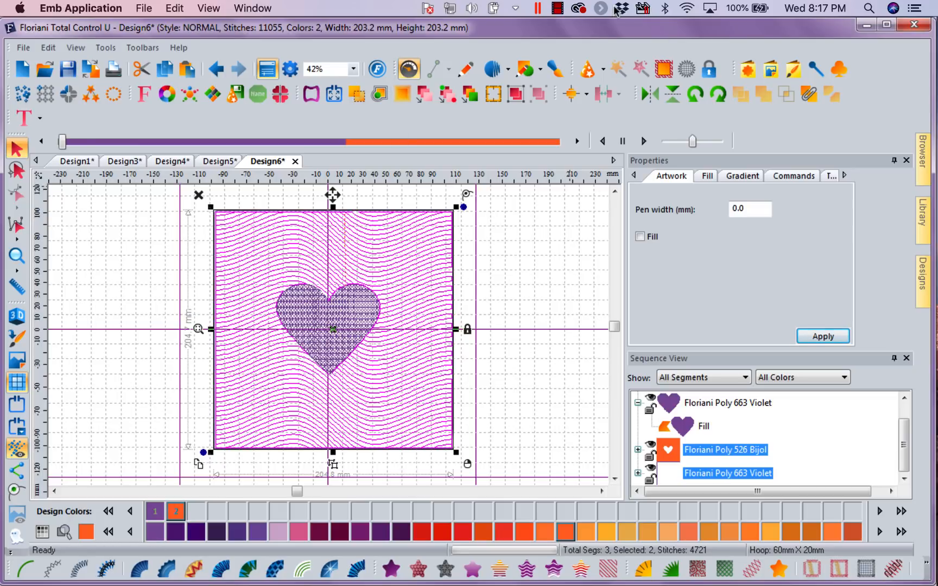
pyautogui.click(557, 8)
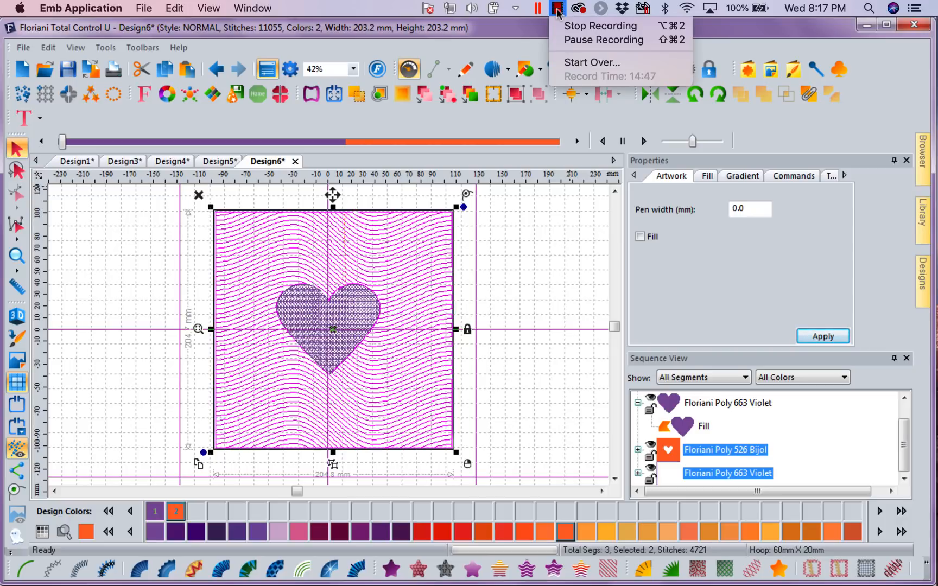